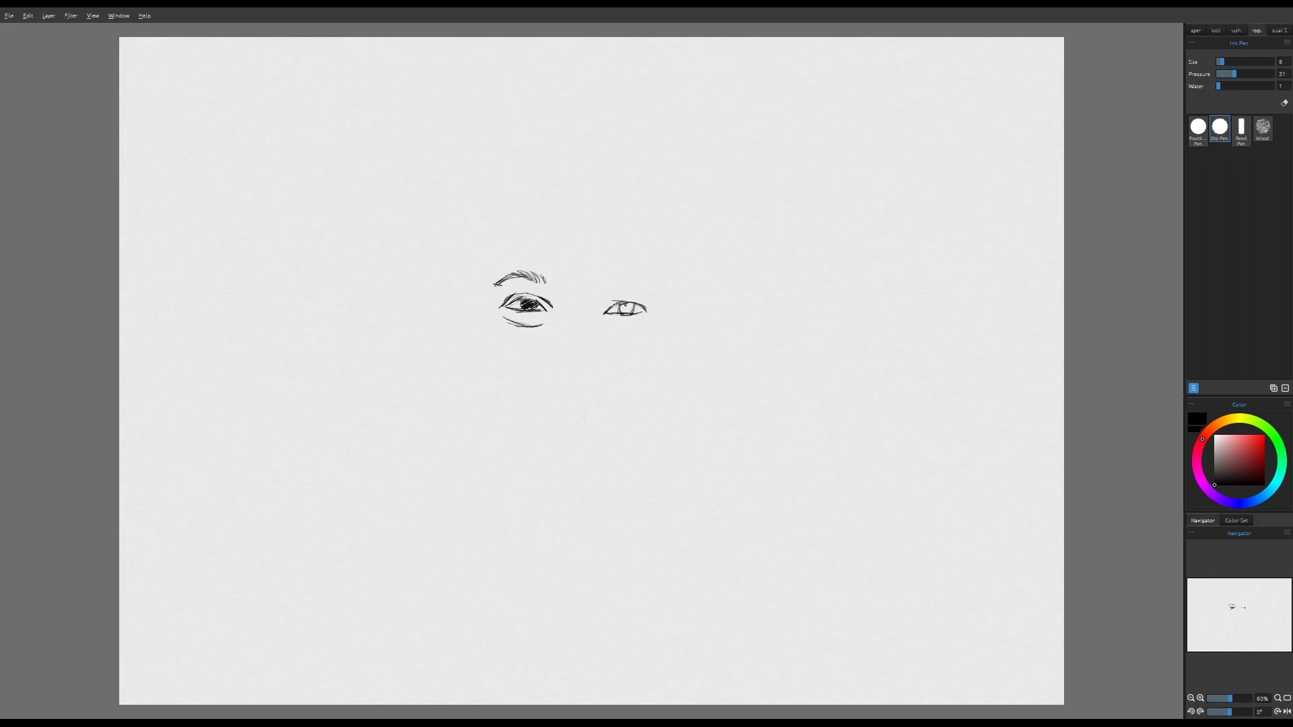
Step: Draw the eyebrow over the right-hand eye and outline the face from the forehead around the jaw and chin
{"action": "left_click_drag", "start_coordinate": [602, 288], "coordinate": [640, 280]}
{"action": "left_click_drag", "start_coordinate": [610, 285], "coordinate": [646, 281]}
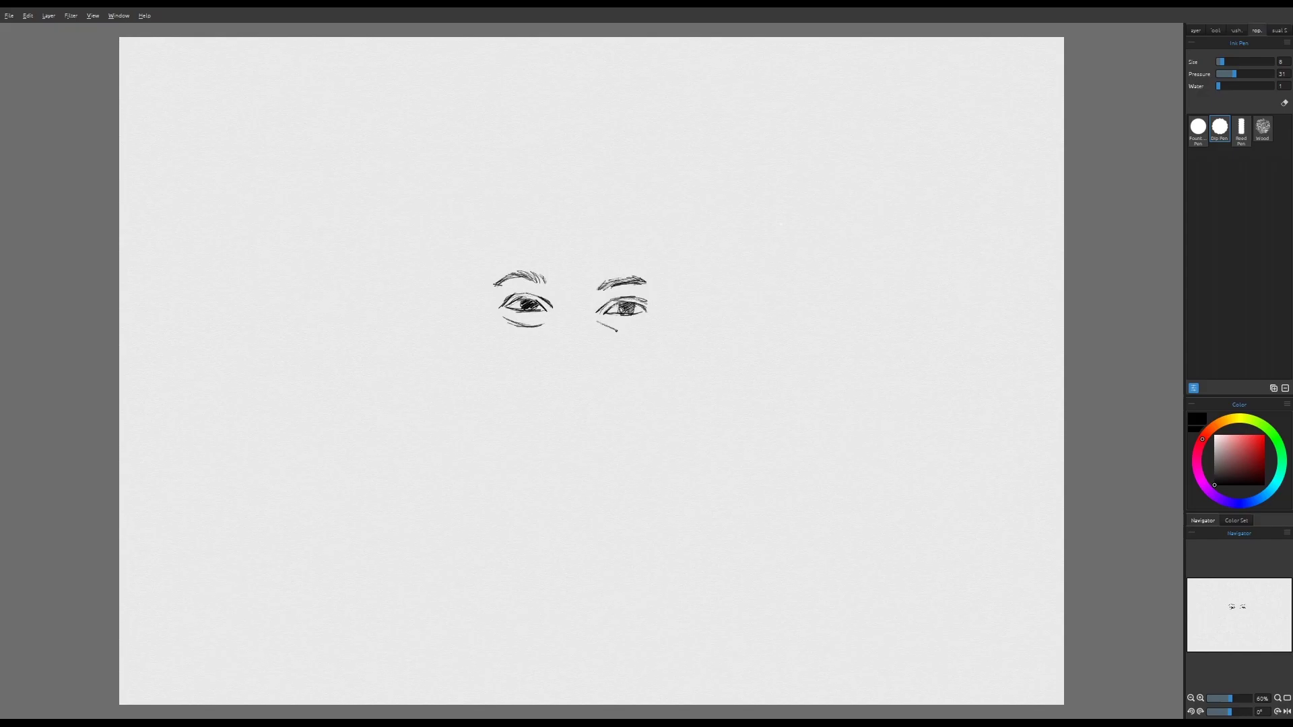
{"action": "mouse_move", "coordinate": [533, 200]}
{"action": "left_mouse_down"}
{"action": "mouse_move", "coordinate": [489, 273]}
{"action": "mouse_move", "coordinate": [502, 254]}
{"action": "mouse_move", "coordinate": [484, 336]}
{"action": "mouse_move", "coordinate": [487, 322]}
{"action": "mouse_move", "coordinate": [517, 438]}
{"action": "mouse_move", "coordinate": [482, 343]}
{"action": "mouse_move", "coordinate": [502, 414]}
{"action": "mouse_move", "coordinate": [533, 448]}
{"action": "left_mouse_up"}
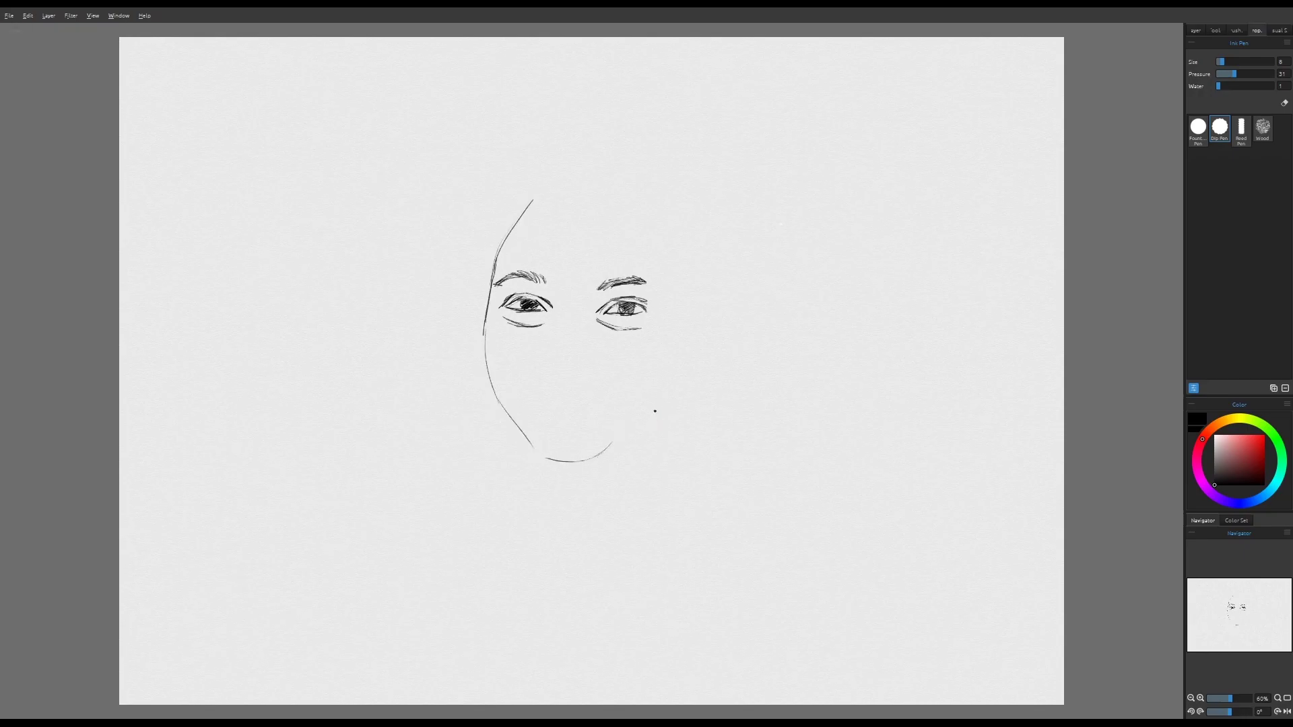
{"action": "left_click_drag", "start_coordinate": [656, 404], "coordinate": [618, 445]}
Step: Sketch the smiling mouth and the nose below the eyes, undoing the misplaced strokes
{"action": "mouse_move", "coordinate": [535, 393]}
{"action": "left_mouse_down"}
{"action": "mouse_move", "coordinate": [586, 409]}
{"action": "mouse_move", "coordinate": [564, 408]}
{"action": "mouse_move", "coordinate": [573, 423]}
{"action": "mouse_move", "coordinate": [611, 402]}
{"action": "mouse_move", "coordinate": [539, 408]}
{"action": "mouse_move", "coordinate": [523, 389]}
{"action": "mouse_move", "coordinate": [613, 394]}
{"action": "left_mouse_up"}
{"action": "key", "text": "ctrl+z"}
{"action": "mouse_move", "coordinate": [542, 369]}
{"action": "left_mouse_down"}
{"action": "mouse_move", "coordinate": [600, 362]}
{"action": "mouse_move", "coordinate": [544, 355]}
{"action": "left_mouse_up"}
{"action": "key", "text": "ctrl+z"}
Step: Draw long hair strands down the left-hand side of the face from the temple to the neck
{"action": "mouse_move", "coordinate": [532, 192]}
{"action": "left_mouse_down"}
{"action": "mouse_move", "coordinate": [486, 248]}
{"action": "mouse_move", "coordinate": [481, 308]}
{"action": "mouse_move", "coordinate": [472, 276]}
{"action": "left_mouse_up"}
{"action": "left_click_drag", "start_coordinate": [478, 219], "coordinate": [464, 363]}
{"action": "left_click_drag", "start_coordinate": [488, 276], "coordinate": [474, 418]}
{"action": "left_click_drag", "start_coordinate": [490, 351], "coordinate": [471, 465]}
{"action": "left_click_drag", "start_coordinate": [473, 380], "coordinate": [485, 501]}
{"action": "left_click_drag", "start_coordinate": [496, 345], "coordinate": [480, 464]}
{"action": "left_click_drag", "start_coordinate": [495, 370], "coordinate": [512, 456]}
{"action": "mouse_move", "coordinate": [495, 396]}
{"action": "left_mouse_down"}
{"action": "mouse_move", "coordinate": [530, 476]}
{"action": "mouse_move", "coordinate": [486, 506]}
{"action": "left_mouse_up"}
{"action": "mouse_move", "coordinate": [498, 445]}
{"action": "left_mouse_down"}
{"action": "mouse_move", "coordinate": [506, 499]}
{"action": "mouse_move", "coordinate": [513, 486]}
{"action": "left_mouse_up"}
Step: Draw the neck and a curved neckline below the chin
{"action": "mouse_move", "coordinate": [534, 446]}
{"action": "left_mouse_down"}
{"action": "mouse_move", "coordinate": [529, 475]}
{"action": "mouse_move", "coordinate": [483, 518]}
{"action": "mouse_move", "coordinate": [549, 593]}
{"action": "mouse_move", "coordinate": [650, 590]}
{"action": "left_mouse_up"}
{"action": "left_click_drag", "start_coordinate": [611, 584], "coordinate": [660, 568]}
Step: Draw wavy hair strands down the right-hand side of the face, from the forehead to below the jaw
{"action": "left_click_drag", "start_coordinate": [659, 424], "coordinate": [645, 506]}
{"action": "left_click_drag", "start_coordinate": [641, 446], "coordinate": [686, 540]}
{"action": "left_click_drag", "start_coordinate": [687, 350], "coordinate": [688, 544]}
{"action": "left_click_drag", "start_coordinate": [651, 246], "coordinate": [645, 360]}
{"action": "left_click_drag", "start_coordinate": [656, 303], "coordinate": [681, 425]}
{"action": "mouse_move", "coordinate": [660, 250]}
{"action": "left_mouse_down"}
{"action": "mouse_move", "coordinate": [687, 369]}
{"action": "mouse_move", "coordinate": [704, 350]}
{"action": "mouse_move", "coordinate": [718, 385]}
{"action": "left_mouse_up"}
{"action": "left_click_drag", "start_coordinate": [687, 357], "coordinate": [701, 462]}
Step: Outline the crown of the hair and fill the hairline above the forehead with short combed-back strokes
{"action": "mouse_move", "coordinate": [537, 194]}
{"action": "left_mouse_down"}
{"action": "mouse_move", "coordinate": [586, 146]}
{"action": "mouse_move", "coordinate": [547, 194]}
{"action": "left_mouse_up"}
{"action": "left_click_drag", "start_coordinate": [608, 166], "coordinate": [586, 197]}
{"action": "left_click_drag", "start_coordinate": [537, 197], "coordinate": [551, 172]}
{"action": "mouse_move", "coordinate": [541, 164]}
{"action": "left_mouse_down"}
{"action": "mouse_move", "coordinate": [591, 139]}
{"action": "mouse_move", "coordinate": [632, 151]}
{"action": "left_mouse_up"}
{"action": "mouse_move", "coordinate": [576, 143]}
{"action": "left_mouse_down"}
{"action": "mouse_move", "coordinate": [633, 167]}
{"action": "mouse_move", "coordinate": [645, 199]}
{"action": "left_mouse_up"}
{"action": "mouse_move", "coordinate": [610, 159]}
{"action": "left_mouse_down"}
{"action": "mouse_move", "coordinate": [660, 215]}
{"action": "mouse_move", "coordinate": [706, 305]}
{"action": "mouse_move", "coordinate": [723, 398]}
{"action": "left_mouse_up"}
{"action": "left_click_drag", "start_coordinate": [618, 191], "coordinate": [599, 199]}
{"action": "mouse_move", "coordinate": [624, 195]}
{"action": "left_mouse_down"}
{"action": "mouse_move", "coordinate": [596, 206]}
{"action": "mouse_move", "coordinate": [545, 191]}
{"action": "left_mouse_up"}
{"action": "mouse_move", "coordinate": [567, 177]}
{"action": "left_mouse_down"}
{"action": "mouse_move", "coordinate": [549, 199]}
{"action": "mouse_move", "coordinate": [560, 200]}
{"action": "left_mouse_up"}
{"action": "mouse_move", "coordinate": [596, 187]}
{"action": "left_mouse_down"}
{"action": "mouse_move", "coordinate": [570, 205]}
{"action": "mouse_move", "coordinate": [587, 204]}
{"action": "left_mouse_up"}
{"action": "left_click_drag", "start_coordinate": [625, 190], "coordinate": [599, 209]}
Step: Outline the left-hand shoulder and arm and the outer contour of the long hair on the opposite side
{"action": "mouse_move", "coordinate": [474, 513]}
{"action": "left_mouse_down"}
{"action": "mouse_move", "coordinate": [440, 531]}
{"action": "mouse_move", "coordinate": [393, 693]}
{"action": "left_mouse_up"}
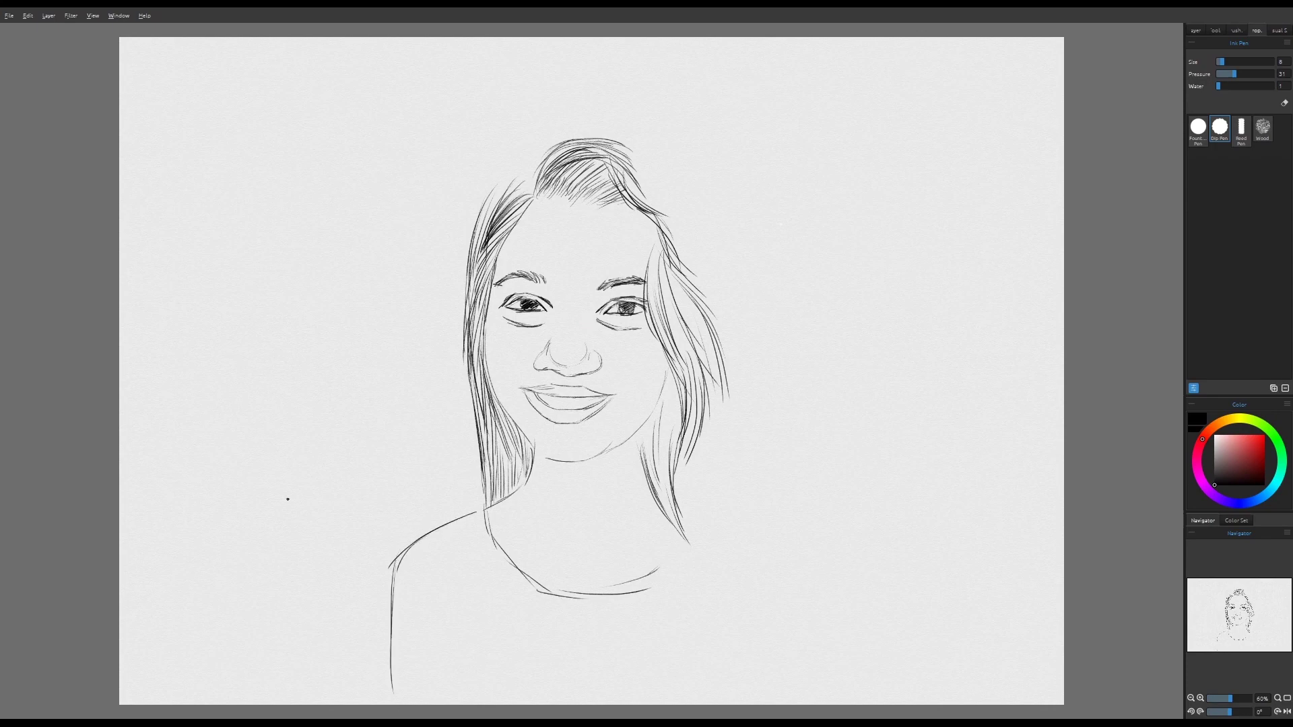
{"action": "mouse_move", "coordinate": [569, 143]}
{"action": "left_mouse_down"}
{"action": "mouse_move", "coordinate": [673, 165]}
{"action": "mouse_move", "coordinate": [750, 288]}
{"action": "left_mouse_up"}
{"action": "mouse_move", "coordinate": [714, 202]}
{"action": "left_mouse_down"}
{"action": "mouse_move", "coordinate": [811, 350]}
{"action": "mouse_move", "coordinate": [808, 465]}
{"action": "left_mouse_up"}
{"action": "left_click_drag", "start_coordinate": [812, 371], "coordinate": [807, 472]}
{"action": "left_click_drag", "start_coordinate": [819, 411], "coordinate": [817, 626]}
{"action": "left_click_drag", "start_coordinate": [826, 525], "coordinate": [857, 673]}
Step: Draw the lower hair locks falling from beside the neck over the right-hand shoulder
{"action": "left_click_drag", "start_coordinate": [674, 459], "coordinate": [678, 493]}
{"action": "left_click_drag", "start_coordinate": [653, 527], "coordinate": [714, 630]}
{"action": "left_click_drag", "start_coordinate": [663, 532], "coordinate": [738, 624]}
{"action": "left_click_drag", "start_coordinate": [673, 566], "coordinate": [784, 649]}
{"action": "left_click_drag", "start_coordinate": [701, 624], "coordinate": [793, 702]}
{"action": "left_click_drag", "start_coordinate": [665, 590], "coordinate": [690, 690]}
{"action": "left_click_drag", "start_coordinate": [670, 626], "coordinate": [701, 694]}
Step: Add curved inner strands to the middle of the long hair on the right-hand side
{"action": "left_click_drag", "start_coordinate": [748, 387], "coordinate": [755, 429]}
{"action": "mouse_move", "coordinate": [743, 355]}
{"action": "left_mouse_down"}
{"action": "mouse_move", "coordinate": [719, 487]}
{"action": "mouse_move", "coordinate": [703, 481]}
{"action": "left_mouse_up"}
{"action": "left_click_drag", "start_coordinate": [738, 426], "coordinate": [695, 577]}
{"action": "left_click_drag", "start_coordinate": [740, 501], "coordinate": [716, 606]}
{"action": "left_click_drag", "start_coordinate": [727, 325], "coordinate": [771, 501]}
{"action": "left_click_drag", "start_coordinate": [767, 445], "coordinate": [743, 534]}
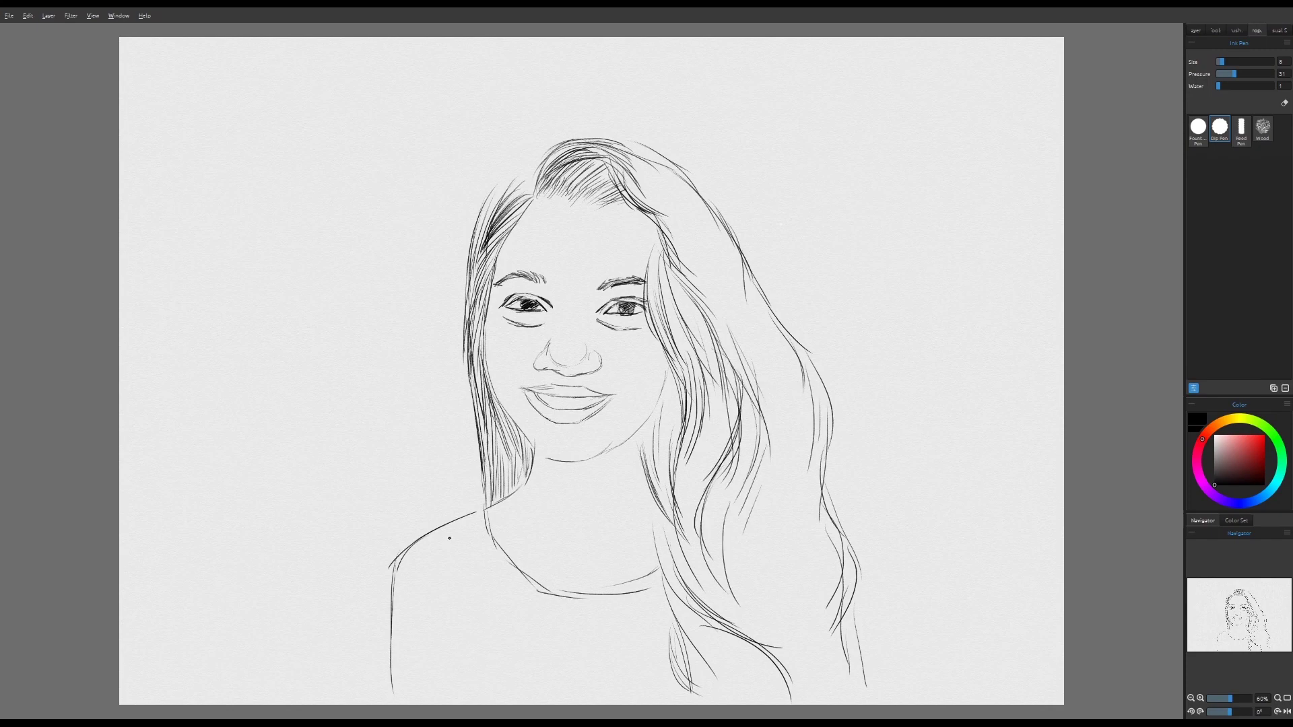
Step: Thicken the hair at the upper left of the head with dense strokes from the parting past the temple
{"action": "left_click_drag", "start_coordinate": [527, 173], "coordinate": [497, 186]}
{"action": "mouse_move", "coordinate": [532, 163]}
{"action": "left_mouse_down"}
{"action": "mouse_move", "coordinate": [495, 176]}
{"action": "mouse_move", "coordinate": [483, 202]}
{"action": "left_mouse_up"}
{"action": "mouse_move", "coordinate": [531, 175]}
{"action": "left_mouse_down"}
{"action": "mouse_move", "coordinate": [471, 221]}
{"action": "mouse_move", "coordinate": [498, 187]}
{"action": "left_mouse_up"}
{"action": "mouse_move", "coordinate": [517, 187]}
{"action": "left_mouse_down"}
{"action": "mouse_move", "coordinate": [493, 204]}
{"action": "mouse_move", "coordinate": [504, 200]}
{"action": "left_mouse_up"}
{"action": "mouse_move", "coordinate": [523, 195]}
{"action": "left_mouse_down"}
{"action": "mouse_move", "coordinate": [483, 236]}
{"action": "mouse_move", "coordinate": [487, 260]}
{"action": "left_mouse_up"}
{"action": "left_click_drag", "start_coordinate": [507, 229], "coordinate": [474, 321]}
{"action": "left_click_drag", "start_coordinate": [496, 251], "coordinate": [479, 340]}
{"action": "left_click_drag", "start_coordinate": [490, 216], "coordinate": [476, 307]}
{"action": "left_click_drag", "start_coordinate": [486, 323], "coordinate": [482, 354]}
{"action": "left_click_drag", "start_coordinate": [490, 207], "coordinate": [470, 301]}
{"action": "mouse_move", "coordinate": [469, 254]}
{"action": "left_mouse_down"}
{"action": "mouse_move", "coordinate": [463, 307]}
{"action": "mouse_move", "coordinate": [475, 291]}
{"action": "left_mouse_up"}
Step: Darken the left-hand hair down to the neck, add loose outer strands, and thicken the hair above the forehead
{"action": "left_click_drag", "start_coordinate": [475, 297], "coordinate": [452, 340]}
{"action": "left_click_drag", "start_coordinate": [474, 307], "coordinate": [455, 431]}
{"action": "mouse_move", "coordinate": [471, 383]}
{"action": "left_mouse_down"}
{"action": "mouse_move", "coordinate": [460, 451]}
{"action": "mouse_move", "coordinate": [472, 454]}
{"action": "left_mouse_up"}
{"action": "left_click_drag", "start_coordinate": [488, 329], "coordinate": [473, 456]}
{"action": "left_click_drag", "start_coordinate": [484, 325], "coordinate": [482, 421]}
{"action": "left_click_drag", "start_coordinate": [481, 357], "coordinate": [488, 393]}
{"action": "left_click_drag", "start_coordinate": [507, 381], "coordinate": [492, 445]}
{"action": "mouse_move", "coordinate": [526, 433]}
{"action": "left_mouse_down"}
{"action": "mouse_move", "coordinate": [517, 467]}
{"action": "mouse_move", "coordinate": [487, 493]}
{"action": "left_mouse_up"}
{"action": "left_click_drag", "start_coordinate": [488, 448], "coordinate": [489, 501]}
{"action": "left_click_drag", "start_coordinate": [507, 428], "coordinate": [501, 487]}
{"action": "left_click_drag", "start_coordinate": [521, 444], "coordinate": [518, 487]}
{"action": "mouse_move", "coordinate": [526, 196]}
{"action": "left_mouse_down"}
{"action": "mouse_move", "coordinate": [484, 261]}
{"action": "mouse_move", "coordinate": [486, 290]}
{"action": "left_mouse_up"}
{"action": "mouse_move", "coordinate": [550, 159]}
{"action": "left_mouse_down"}
{"action": "mouse_move", "coordinate": [573, 193]}
{"action": "mouse_move", "coordinate": [625, 206]}
{"action": "left_mouse_up"}
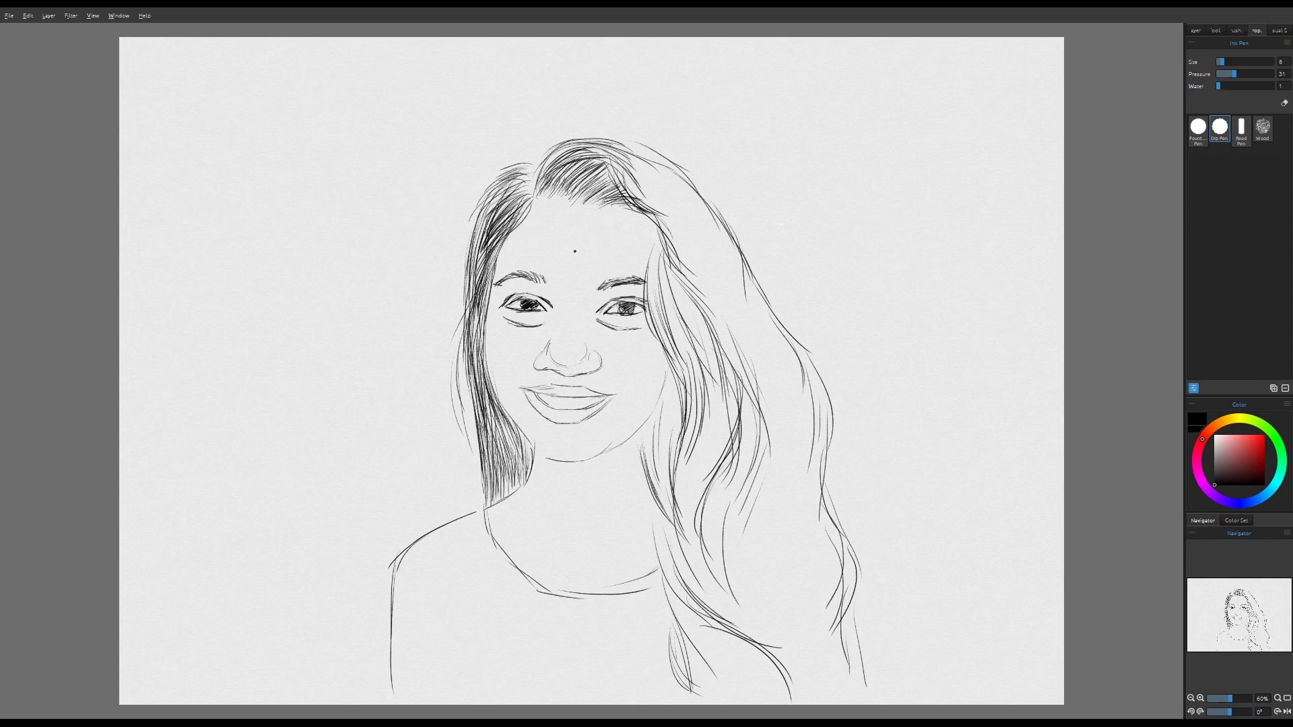
Step: Hatch diagonal shading around both eyes and across the bridge of the nose
{"action": "left_click_drag", "start_coordinate": [505, 286], "coordinate": [497, 299]}
{"action": "left_click_drag", "start_coordinate": [514, 280], "coordinate": [507, 306]}
{"action": "left_click_drag", "start_coordinate": [534, 282], "coordinate": [518, 296]}
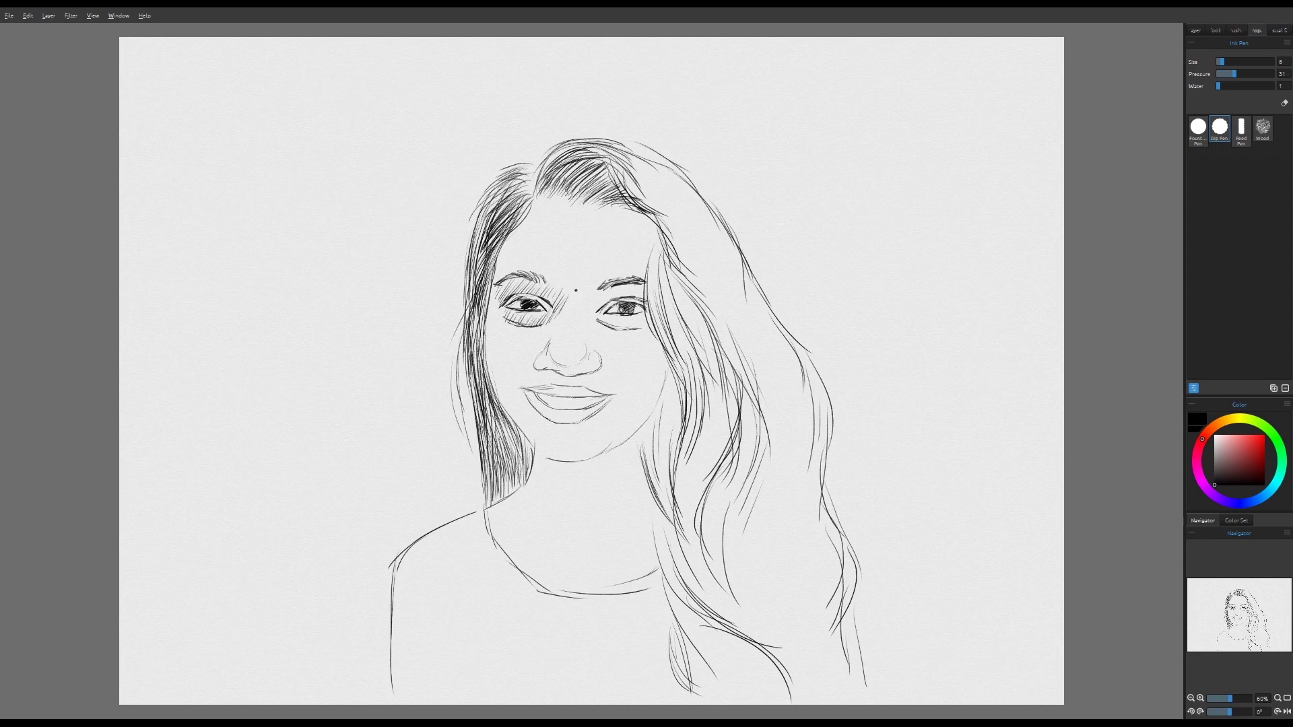
{"action": "left_click_drag", "start_coordinate": [599, 291], "coordinate": [586, 314]}
{"action": "left_click_drag", "start_coordinate": [600, 302], "coordinate": [591, 319]}
Step: Shade both sides of the forehead with diagonal hatching, leaving the centre light
{"action": "left_click_drag", "start_coordinate": [514, 228], "coordinate": [498, 254]}
{"action": "left_click_drag", "start_coordinate": [521, 229], "coordinate": [504, 268]}
{"action": "mouse_move", "coordinate": [536, 232]}
{"action": "left_mouse_down"}
{"action": "mouse_move", "coordinate": [509, 272]}
{"action": "mouse_move", "coordinate": [520, 266]}
{"action": "left_mouse_up"}
{"action": "left_click_drag", "start_coordinate": [604, 210], "coordinate": [587, 236]}
{"action": "mouse_move", "coordinate": [623, 211]}
{"action": "left_mouse_down"}
{"action": "mouse_move", "coordinate": [597, 246]}
{"action": "mouse_move", "coordinate": [609, 254]}
{"action": "left_mouse_up"}
{"action": "mouse_move", "coordinate": [645, 221]}
{"action": "left_mouse_down"}
{"action": "mouse_move", "coordinate": [616, 261]}
{"action": "mouse_move", "coordinate": [625, 268]}
{"action": "left_mouse_up"}
{"action": "left_click_drag", "start_coordinate": [657, 239], "coordinate": [633, 277]}
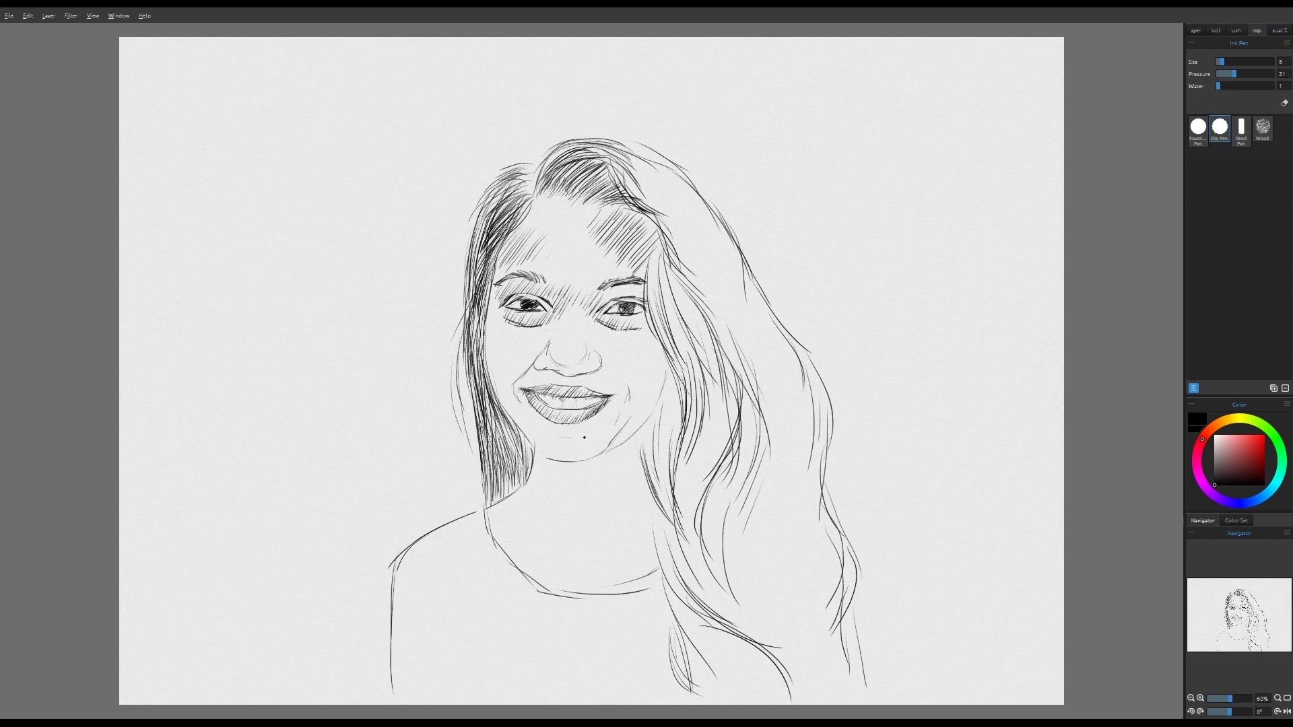
Step: Darken the hair from the crown down through the wavy inner locks on the right-hand side
{"action": "left_click_drag", "start_coordinate": [547, 159], "coordinate": [650, 214]}
{"action": "mouse_move", "coordinate": [624, 173]}
{"action": "left_mouse_down"}
{"action": "mouse_move", "coordinate": [694, 235]}
{"action": "mouse_move", "coordinate": [662, 306]}
{"action": "left_mouse_up"}
{"action": "mouse_move", "coordinate": [651, 250]}
{"action": "left_mouse_down"}
{"action": "mouse_move", "coordinate": [681, 361]}
{"action": "mouse_move", "coordinate": [691, 351]}
{"action": "mouse_move", "coordinate": [690, 397]}
{"action": "left_mouse_up"}
{"action": "left_click_drag", "start_coordinate": [665, 340], "coordinate": [706, 445]}
{"action": "left_click_drag", "start_coordinate": [711, 339], "coordinate": [738, 488]}
{"action": "left_click_drag", "start_coordinate": [744, 393], "coordinate": [753, 463]}
{"action": "mouse_move", "coordinate": [712, 414]}
{"action": "left_mouse_down"}
{"action": "mouse_move", "coordinate": [744, 496]}
{"action": "mouse_move", "coordinate": [739, 605]}
{"action": "left_mouse_up"}
{"action": "left_click_drag", "start_coordinate": [711, 485], "coordinate": [771, 632]}
{"action": "left_click_drag", "start_coordinate": [680, 418], "coordinate": [693, 520]}
{"action": "left_click_drag", "start_coordinate": [674, 445], "coordinate": [718, 626]}
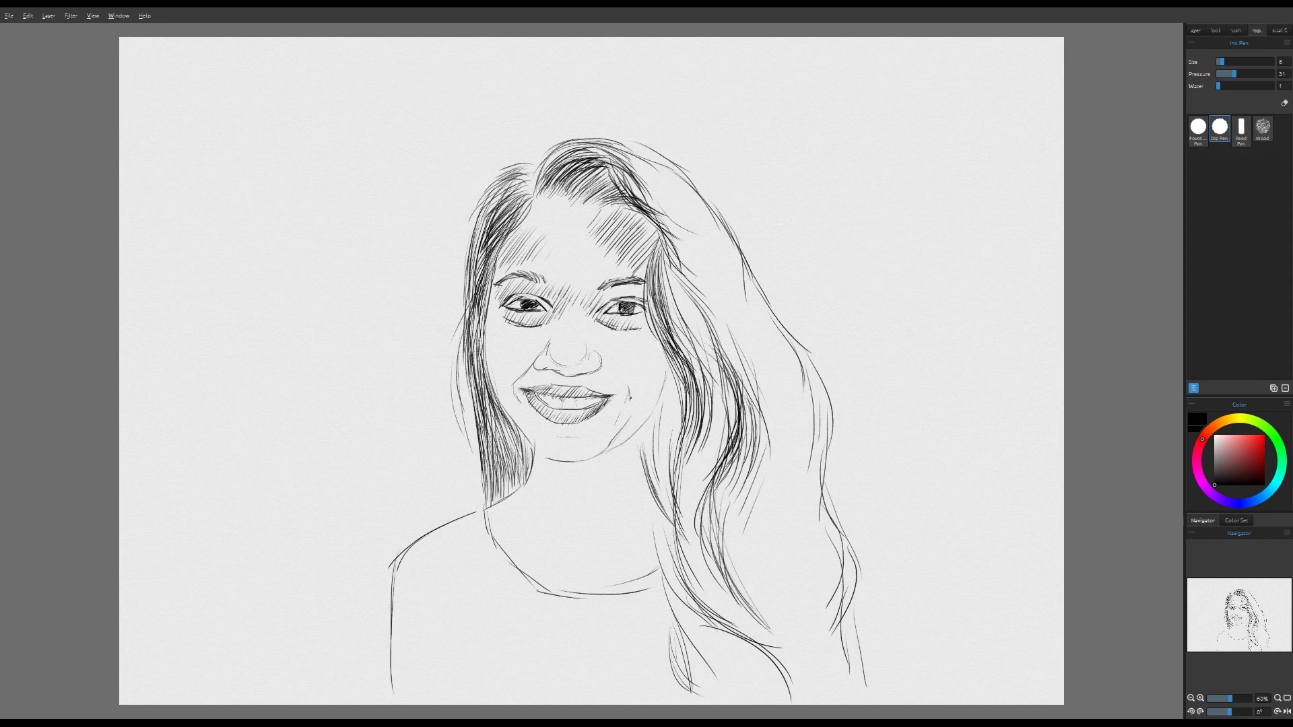
Step: Hatch shading on the left-hand cheek, under the nose, around the mouth and over the chin
{"action": "left_click_drag", "start_coordinate": [507, 372], "coordinate": [499, 400]}
{"action": "left_click_drag", "start_coordinate": [532, 360], "coordinate": [517, 392]}
{"action": "mouse_move", "coordinate": [552, 370]}
{"action": "left_mouse_down"}
{"action": "mouse_move", "coordinate": [524, 392]}
{"action": "mouse_move", "coordinate": [574, 386]}
{"action": "left_mouse_up"}
{"action": "left_click_drag", "start_coordinate": [591, 375], "coordinate": [583, 385]}
{"action": "left_click_drag", "start_coordinate": [602, 376], "coordinate": [509, 422]}
{"action": "mouse_move", "coordinate": [531, 401]}
{"action": "left_mouse_down"}
{"action": "mouse_move", "coordinate": [519, 429]}
{"action": "mouse_move", "coordinate": [533, 442]}
{"action": "left_mouse_up"}
{"action": "mouse_move", "coordinate": [572, 434]}
{"action": "left_mouse_down"}
{"action": "mouse_move", "coordinate": [553, 455]}
{"action": "mouse_move", "coordinate": [572, 460]}
{"action": "left_mouse_up"}
{"action": "mouse_move", "coordinate": [605, 419]}
{"action": "left_mouse_down"}
{"action": "mouse_move", "coordinate": [587, 452]}
{"action": "mouse_move", "coordinate": [607, 446]}
{"action": "left_mouse_up"}
Step: Shade the right-hand cheek and jaw with diagonal hatching along the edge of the hair
{"action": "left_click_drag", "start_coordinate": [643, 396], "coordinate": [623, 426]}
{"action": "left_click_drag", "start_coordinate": [655, 330], "coordinate": [643, 343]}
{"action": "left_click_drag", "start_coordinate": [654, 340], "coordinate": [645, 366]}
{"action": "left_click_drag", "start_coordinate": [665, 355], "coordinate": [649, 402]}
{"action": "left_click_drag", "start_coordinate": [671, 387], "coordinate": [647, 414]}
{"action": "left_click", "coordinate": [626, 398]}
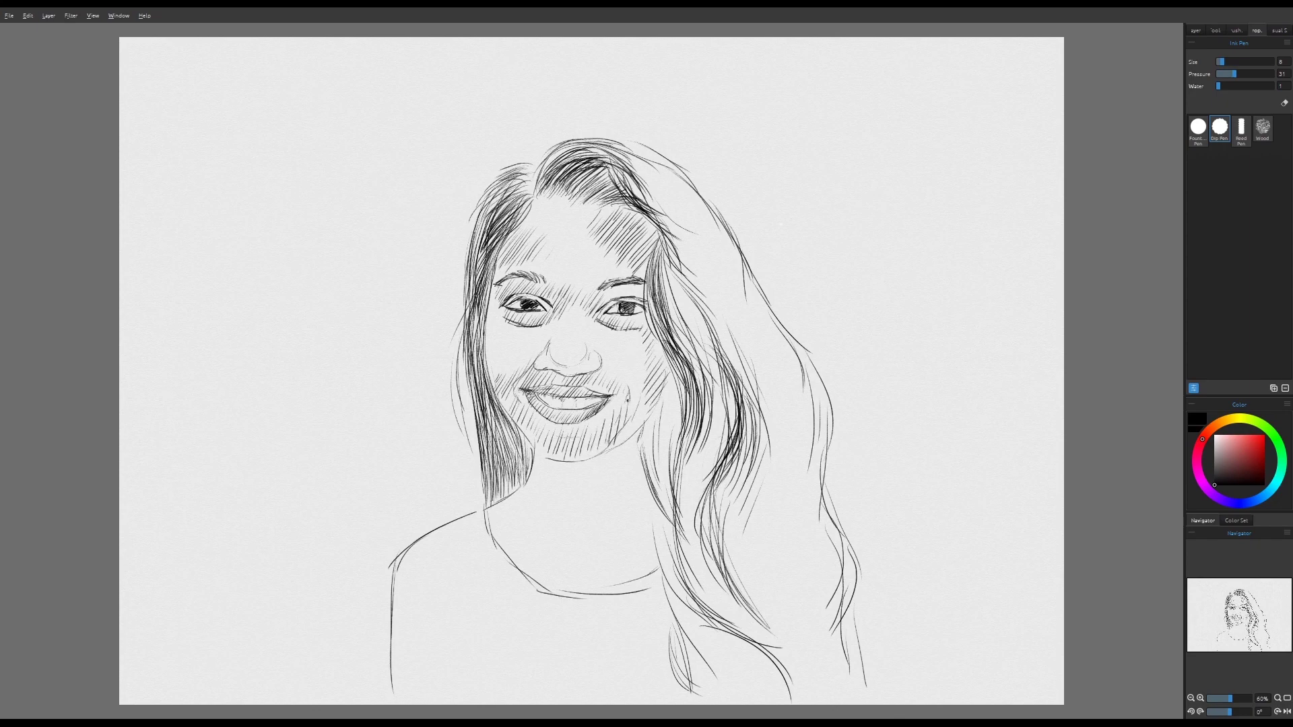
{"action": "left_click_drag", "start_coordinate": [663, 346], "coordinate": [651, 357]}
{"action": "left_click_drag", "start_coordinate": [666, 357], "coordinate": [645, 385]}
Step: Hatch shadows on both sides of the neck beneath the jaw
{"action": "left_click_drag", "start_coordinate": [547, 466], "coordinate": [504, 520]}
{"action": "mouse_move", "coordinate": [500, 503]}
{"action": "left_mouse_down"}
{"action": "mouse_move", "coordinate": [516, 531]}
{"action": "mouse_move", "coordinate": [530, 522]}
{"action": "left_mouse_up"}
{"action": "left_click_drag", "start_coordinate": [522, 504], "coordinate": [542, 528]}
{"action": "mouse_move", "coordinate": [590, 458]}
{"action": "left_mouse_down"}
{"action": "mouse_move", "coordinate": [640, 489]}
{"action": "mouse_move", "coordinate": [651, 525]}
{"action": "mouse_move", "coordinate": [607, 541]}
{"action": "left_mouse_up"}
{"action": "left_click_drag", "start_coordinate": [624, 523], "coordinate": [617, 540]}
{"action": "left_click_drag", "start_coordinate": [634, 520], "coordinate": [627, 540]}
{"action": "left_click_drag", "start_coordinate": [645, 517], "coordinate": [636, 538]}
Step: Shade the chest just above the curved neckline with a row of diagonal hatching
{"action": "left_click_drag", "start_coordinate": [563, 555], "coordinate": [543, 582]}
{"action": "left_click_drag", "start_coordinate": [580, 563], "coordinate": [562, 591]}
{"action": "left_click_drag", "start_coordinate": [585, 565], "coordinate": [567, 592]}
{"action": "left_click_drag", "start_coordinate": [605, 572], "coordinate": [595, 595]}
{"action": "left_click_drag", "start_coordinate": [629, 567], "coordinate": [612, 594]}
{"action": "left_click_drag", "start_coordinate": [633, 576], "coordinate": [619, 591]}
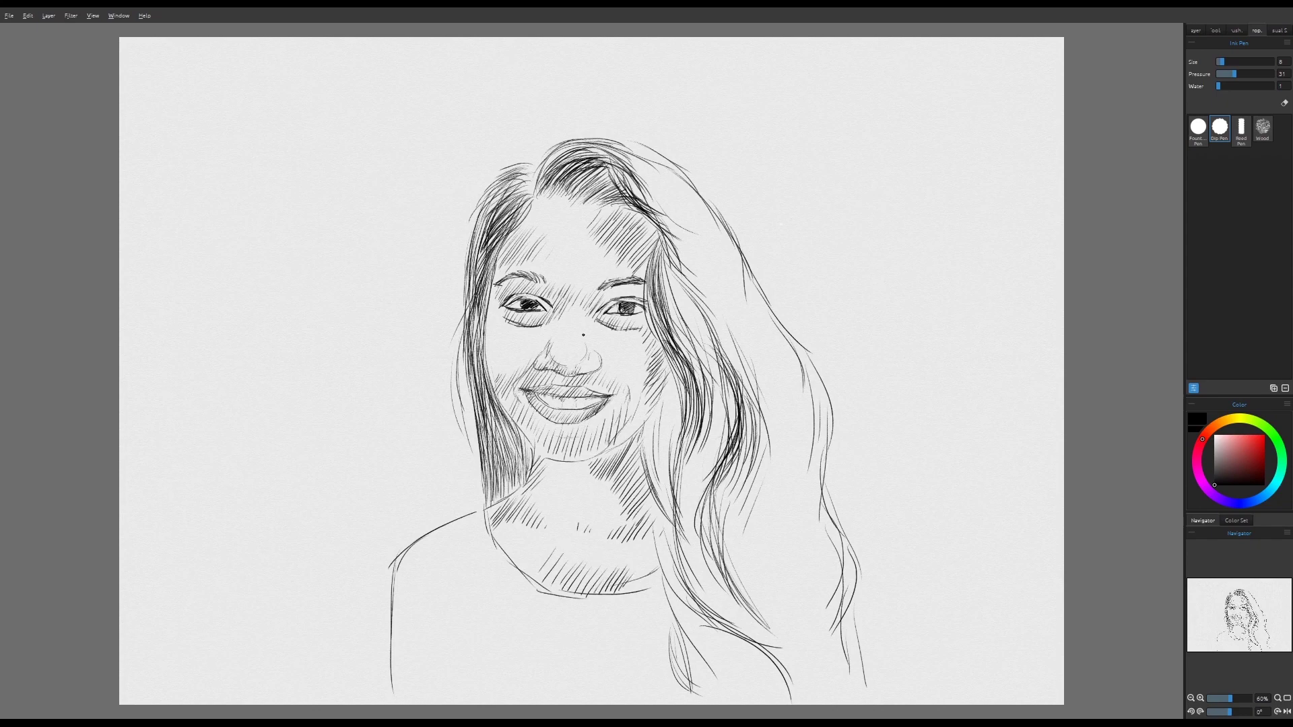
Step: Add long flowing strands along the outer edge of the hair on the right-hand side
{"action": "left_click_drag", "start_coordinate": [707, 233], "coordinate": [757, 310]}
{"action": "left_click_drag", "start_coordinate": [757, 302], "coordinate": [813, 417]}
{"action": "left_click_drag", "start_coordinate": [816, 389], "coordinate": [831, 470]}
{"action": "left_click_drag", "start_coordinate": [830, 411], "coordinate": [843, 503]}
{"action": "mouse_move", "coordinate": [814, 431]}
{"action": "left_mouse_down"}
{"action": "mouse_move", "coordinate": [801, 477]}
{"action": "mouse_move", "coordinate": [825, 522]}
{"action": "left_mouse_up"}
{"action": "left_click_drag", "start_coordinate": [802, 471], "coordinate": [831, 529]}
Step: Fill the lower middle of the right-hand hair with fine curved strands
{"action": "left_click_drag", "start_coordinate": [764, 453], "coordinate": [766, 481]}
{"action": "left_click_drag", "start_coordinate": [753, 455], "coordinate": [778, 529]}
{"action": "left_click_drag", "start_coordinate": [749, 477], "coordinate": [784, 571]}
{"action": "left_click_drag", "start_coordinate": [749, 534], "coordinate": [808, 625]}
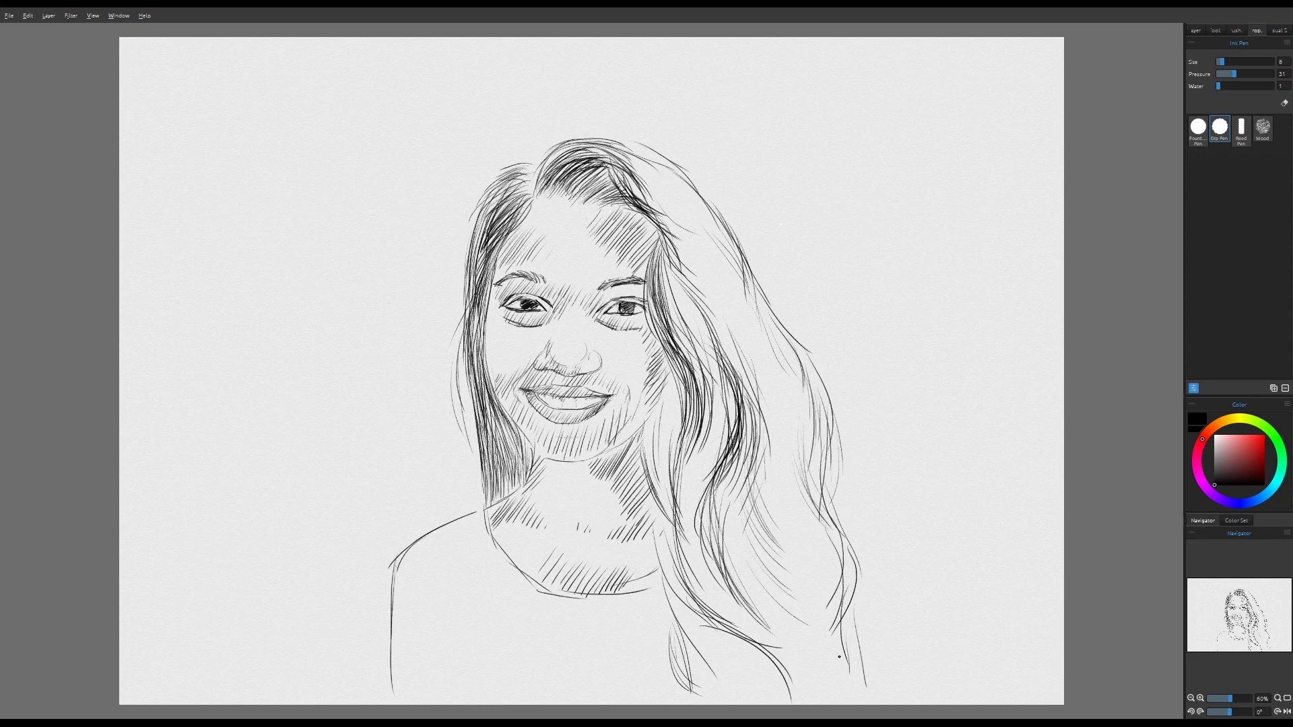
Step: Fill the upper right-hand hair with fine strands flowing from the crown down to its middle section
{"action": "left_click_drag", "start_coordinate": [667, 195], "coordinate": [702, 264]}
{"action": "left_click_drag", "start_coordinate": [697, 215], "coordinate": [731, 280]}
{"action": "left_click_drag", "start_coordinate": [643, 167], "coordinate": [697, 242]}
{"action": "left_click_drag", "start_coordinate": [701, 206], "coordinate": [732, 279]}
{"action": "left_click_drag", "start_coordinate": [743, 340], "coordinate": [767, 370]}
{"action": "mouse_move", "coordinate": [778, 376]}
{"action": "left_mouse_down"}
{"action": "mouse_move", "coordinate": [740, 297]}
{"action": "mouse_move", "coordinate": [780, 398]}
{"action": "left_mouse_up"}
{"action": "left_click_drag", "start_coordinate": [778, 382], "coordinate": [806, 475]}
{"action": "left_click_drag", "start_coordinate": [790, 402], "coordinate": [798, 455]}
Step: Add strands to the lower ends of the hair over the right-hand shoulder
{"action": "left_click_drag", "start_coordinate": [829, 568], "coordinate": [816, 608]}
{"action": "left_click_drag", "start_coordinate": [824, 598], "coordinate": [833, 637]}
{"action": "left_click_drag", "start_coordinate": [674, 605], "coordinate": [738, 702]}
{"action": "left_click_drag", "start_coordinate": [709, 629], "coordinate": [772, 701]}
Step: Darken the hair beside the right-hand jaw and neck with dense vertical strokes
{"action": "left_click_drag", "start_coordinate": [681, 453], "coordinate": [694, 553]}
{"action": "left_click_drag", "start_coordinate": [677, 465], "coordinate": [718, 611]}
{"action": "mouse_move", "coordinate": [646, 414]}
{"action": "left_mouse_down"}
{"action": "mouse_move", "coordinate": [644, 465]}
{"action": "mouse_move", "coordinate": [670, 522]}
{"action": "mouse_move", "coordinate": [658, 496]}
{"action": "left_mouse_up"}
{"action": "left_click_drag", "start_coordinate": [668, 394], "coordinate": [673, 498]}
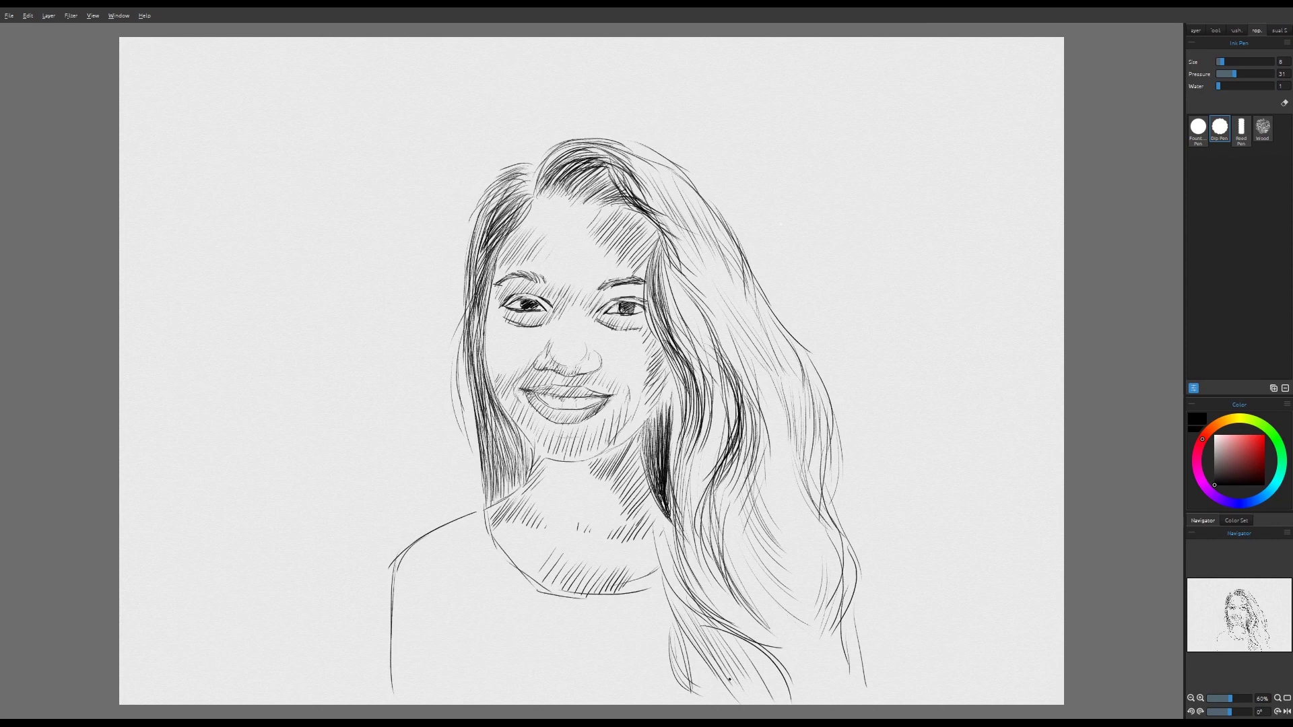
{"action": "left_click_drag", "start_coordinate": [660, 407], "coordinate": [641, 465]}
{"action": "mouse_move", "coordinate": [663, 382]}
{"action": "left_mouse_down"}
{"action": "mouse_move", "coordinate": [645, 438]}
{"action": "mouse_move", "coordinate": [674, 385]}
{"action": "left_mouse_up"}
{"action": "key", "text": "ctrl+z"}
{"action": "key", "text": "ctrl+z"}
{"action": "key", "text": "ctrl+z"}
Step: Reduce the brush size to 7 and darken the hair edge along the right-hand temple, jaw and neck
{"action": "key", "text": "bracketleft"}
{"action": "mouse_move", "coordinate": [666, 437]}
{"action": "left_mouse_down"}
{"action": "mouse_move", "coordinate": [669, 364]}
{"action": "mouse_move", "coordinate": [668, 439]}
{"action": "left_mouse_up"}
{"action": "left_click_drag", "start_coordinate": [673, 422], "coordinate": [668, 494]}
{"action": "left_click_drag", "start_coordinate": [646, 450], "coordinate": [672, 525]}
{"action": "left_click_drag", "start_coordinate": [659, 420], "coordinate": [670, 368]}
{"action": "left_click_drag", "start_coordinate": [655, 271], "coordinate": [687, 414]}
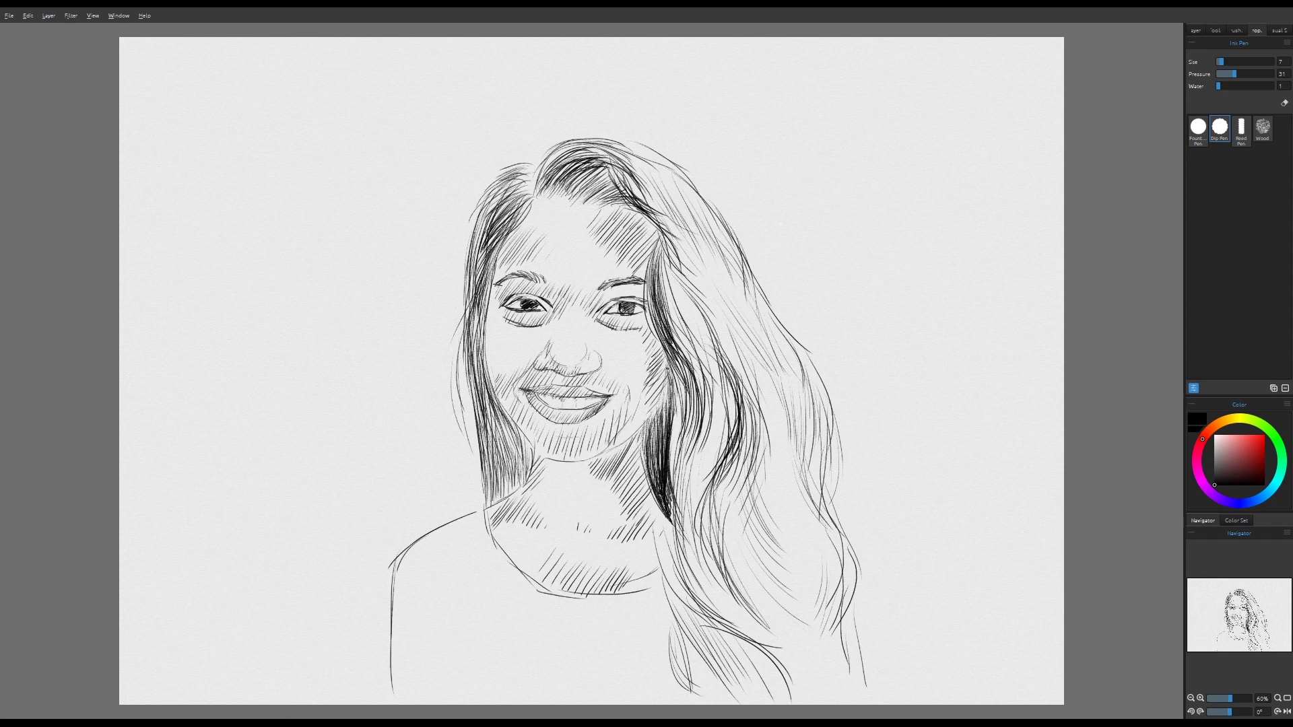
{"action": "left_click_drag", "start_coordinate": [670, 357], "coordinate": [665, 416]}
{"action": "left_click_drag", "start_coordinate": [673, 392], "coordinate": [666, 428]}
Step: Darken the left-hand hair beside the cheek, jaw and neck with dense overlapping strokes
{"action": "mouse_move", "coordinate": [532, 447]}
{"action": "left_mouse_down"}
{"action": "mouse_move", "coordinate": [522, 486]}
{"action": "mouse_move", "coordinate": [489, 507]}
{"action": "mouse_move", "coordinate": [505, 492]}
{"action": "left_mouse_up"}
{"action": "left_click_drag", "start_coordinate": [508, 445], "coordinate": [483, 492]}
{"action": "mouse_move", "coordinate": [520, 443]}
{"action": "left_mouse_down"}
{"action": "mouse_move", "coordinate": [508, 490]}
{"action": "mouse_move", "coordinate": [518, 482]}
{"action": "left_mouse_up"}
{"action": "left_click_drag", "start_coordinate": [531, 429], "coordinate": [513, 458]}
{"action": "left_click_drag", "start_coordinate": [503, 406], "coordinate": [526, 445]}
{"action": "mouse_move", "coordinate": [495, 402]}
{"action": "left_mouse_down"}
{"action": "mouse_move", "coordinate": [524, 444]}
{"action": "mouse_move", "coordinate": [517, 470]}
{"action": "left_mouse_up"}
{"action": "left_click_drag", "start_coordinate": [492, 416], "coordinate": [505, 479]}
{"action": "left_click_drag", "start_coordinate": [476, 365], "coordinate": [502, 458]}
{"action": "left_click_drag", "start_coordinate": [469, 331], "coordinate": [509, 453]}
{"action": "left_click_drag", "start_coordinate": [474, 337], "coordinate": [517, 440]}
Step: Cross-hatch the middle of the left-hand hair beside the cheek and add loose strands along its outer edge
{"action": "left_click_drag", "start_coordinate": [512, 350], "coordinate": [474, 427]}
{"action": "left_click_drag", "start_coordinate": [504, 345], "coordinate": [476, 423]}
{"action": "left_click_drag", "start_coordinate": [487, 312], "coordinate": [474, 393]}
{"action": "mouse_move", "coordinate": [486, 302]}
{"action": "left_mouse_down"}
{"action": "mouse_move", "coordinate": [475, 373]}
{"action": "mouse_move", "coordinate": [473, 360]}
{"action": "left_mouse_up"}
{"action": "left_click_drag", "start_coordinate": [479, 261], "coordinate": [470, 345]}
{"action": "left_click_drag", "start_coordinate": [474, 288], "coordinate": [454, 379]}
{"action": "left_click_drag", "start_coordinate": [483, 244], "coordinate": [465, 316]}
{"action": "left_click_drag", "start_coordinate": [471, 283], "coordinate": [441, 362]}
{"action": "left_click_drag", "start_coordinate": [465, 258], "coordinate": [444, 320]}
Step: Darken the upper left-hand hair beside the forehead and temple with long curved strokes
{"action": "left_click_drag", "start_coordinate": [509, 173], "coordinate": [473, 253]}
{"action": "left_click_drag", "start_coordinate": [500, 179], "coordinate": [475, 293]}
{"action": "left_click_drag", "start_coordinate": [500, 227], "coordinate": [479, 306]}
{"action": "left_click_drag", "start_coordinate": [494, 252], "coordinate": [483, 325]}
{"action": "mouse_move", "coordinate": [494, 252]}
{"action": "left_mouse_down"}
{"action": "mouse_move", "coordinate": [479, 329]}
{"action": "mouse_move", "coordinate": [486, 284]}
{"action": "left_mouse_up"}
{"action": "left_click_drag", "start_coordinate": [508, 209], "coordinate": [472, 290]}
{"action": "left_click_drag", "start_coordinate": [487, 183], "coordinate": [472, 205]}
{"action": "left_click_drag", "start_coordinate": [502, 167], "coordinate": [458, 241]}
Step: Darken the hair above the forehead at the parting and down the right-hand temple with curved strokes
{"action": "left_click_drag", "start_coordinate": [573, 153], "coordinate": [548, 175]}
{"action": "mouse_move", "coordinate": [549, 182]}
{"action": "left_mouse_down"}
{"action": "mouse_move", "coordinate": [540, 205]}
{"action": "mouse_move", "coordinate": [548, 189]}
{"action": "left_mouse_up"}
{"action": "left_click_drag", "start_coordinate": [614, 162], "coordinate": [589, 177]}
{"action": "mouse_move", "coordinate": [583, 176]}
{"action": "left_mouse_down"}
{"action": "mouse_move", "coordinate": [552, 193]}
{"action": "mouse_move", "coordinate": [565, 192]}
{"action": "left_mouse_up"}
{"action": "mouse_move", "coordinate": [606, 176]}
{"action": "left_mouse_down"}
{"action": "mouse_move", "coordinate": [573, 194]}
{"action": "mouse_move", "coordinate": [583, 200]}
{"action": "mouse_move", "coordinate": [563, 197]}
{"action": "left_mouse_up"}
{"action": "left_click_drag", "start_coordinate": [617, 179], "coordinate": [590, 195]}
{"action": "mouse_move", "coordinate": [641, 167]}
{"action": "left_mouse_down"}
{"action": "mouse_move", "coordinate": [601, 214]}
{"action": "mouse_move", "coordinate": [643, 216]}
{"action": "mouse_move", "coordinate": [576, 197]}
{"action": "left_mouse_up"}
{"action": "mouse_move", "coordinate": [622, 175]}
{"action": "left_mouse_down"}
{"action": "mouse_move", "coordinate": [586, 201]}
{"action": "mouse_move", "coordinate": [619, 194]}
{"action": "mouse_move", "coordinate": [652, 217]}
{"action": "left_mouse_up"}
{"action": "left_click_drag", "start_coordinate": [618, 183], "coordinate": [710, 308]}
{"action": "mouse_move", "coordinate": [664, 237]}
{"action": "left_mouse_down"}
{"action": "mouse_move", "coordinate": [659, 299]}
{"action": "mouse_move", "coordinate": [694, 329]}
{"action": "left_mouse_up"}
{"action": "mouse_move", "coordinate": [678, 270]}
{"action": "left_mouse_down"}
{"action": "mouse_move", "coordinate": [705, 334]}
{"action": "mouse_move", "coordinate": [682, 364]}
{"action": "left_mouse_up"}
{"action": "mouse_move", "coordinate": [657, 314]}
{"action": "left_mouse_down"}
{"action": "mouse_move", "coordinate": [693, 384]}
{"action": "mouse_move", "coordinate": [625, 330]}
{"action": "left_mouse_up"}
{"action": "left_click_drag", "start_coordinate": [646, 314], "coordinate": [636, 334]}
{"action": "mouse_move", "coordinate": [659, 387]}
{"action": "left_mouse_down"}
{"action": "mouse_move", "coordinate": [644, 415]}
{"action": "mouse_move", "coordinate": [583, 437]}
{"action": "left_mouse_up"}
{"action": "key", "text": "ctrl+z"}
{"action": "key", "text": "ctrl+z"}
{"action": "mouse_move", "coordinate": [599, 415]}
{"action": "left_mouse_down"}
{"action": "mouse_move", "coordinate": [586, 452]}
{"action": "mouse_move", "coordinate": [598, 444]}
{"action": "left_mouse_up"}
{"action": "left_click_drag", "start_coordinate": [615, 393], "coordinate": [607, 446]}
{"action": "left_click_drag", "start_coordinate": [635, 404], "coordinate": [618, 432]}
{"action": "key", "text": "ctrl+z"}
{"action": "key", "text": "ctrl+z"}
{"action": "key", "text": "ctrl+z"}
{"action": "key", "text": "ctrl+z"}
{"action": "key", "text": "ctrl+z"}
{"action": "key", "text": "ctrl+z"}
Step: Thicken the outline under the chin using a larger brush size
{"action": "left_click_drag", "start_coordinate": [538, 454], "coordinate": [598, 457]}
{"action": "key", "text": "ctrl+z"}
{"action": "key", "text": "]"}
{"action": "left_click_drag", "start_coordinate": [553, 460], "coordinate": [596, 458]}
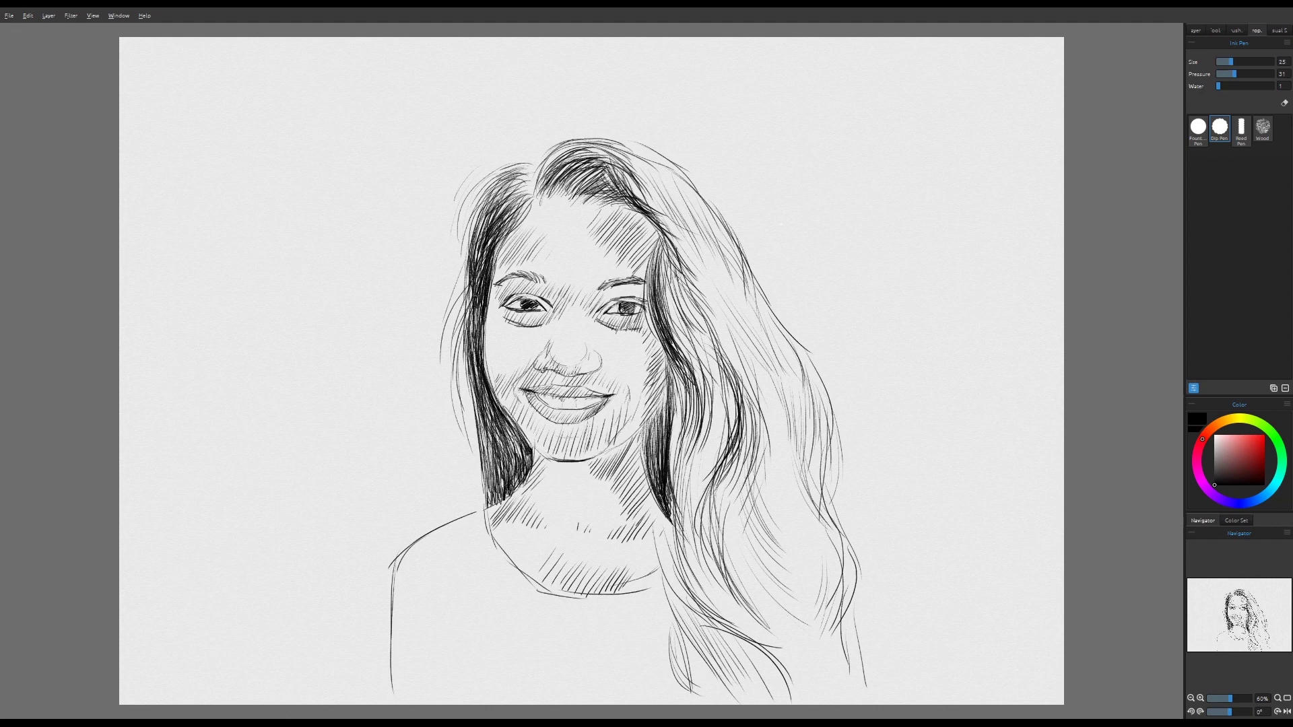
Step: Darken the line between the lips and the left-hand corner of the mouth with a smaller brush
{"action": "key", "text": "bracketleft"}
{"action": "mouse_move", "coordinate": [526, 389]}
{"action": "left_mouse_down"}
{"action": "mouse_move", "coordinate": [578, 396]}
{"action": "mouse_move", "coordinate": [541, 410]}
{"action": "mouse_move", "coordinate": [584, 411]}
{"action": "left_mouse_up"}
{"action": "key", "text": "ctrl+z"}
{"action": "key", "text": "ctrl+z"}
{"action": "left_click_drag", "start_coordinate": [519, 381], "coordinate": [516, 398]}
{"action": "left_click_drag", "start_coordinate": [525, 374], "coordinate": [516, 394]}
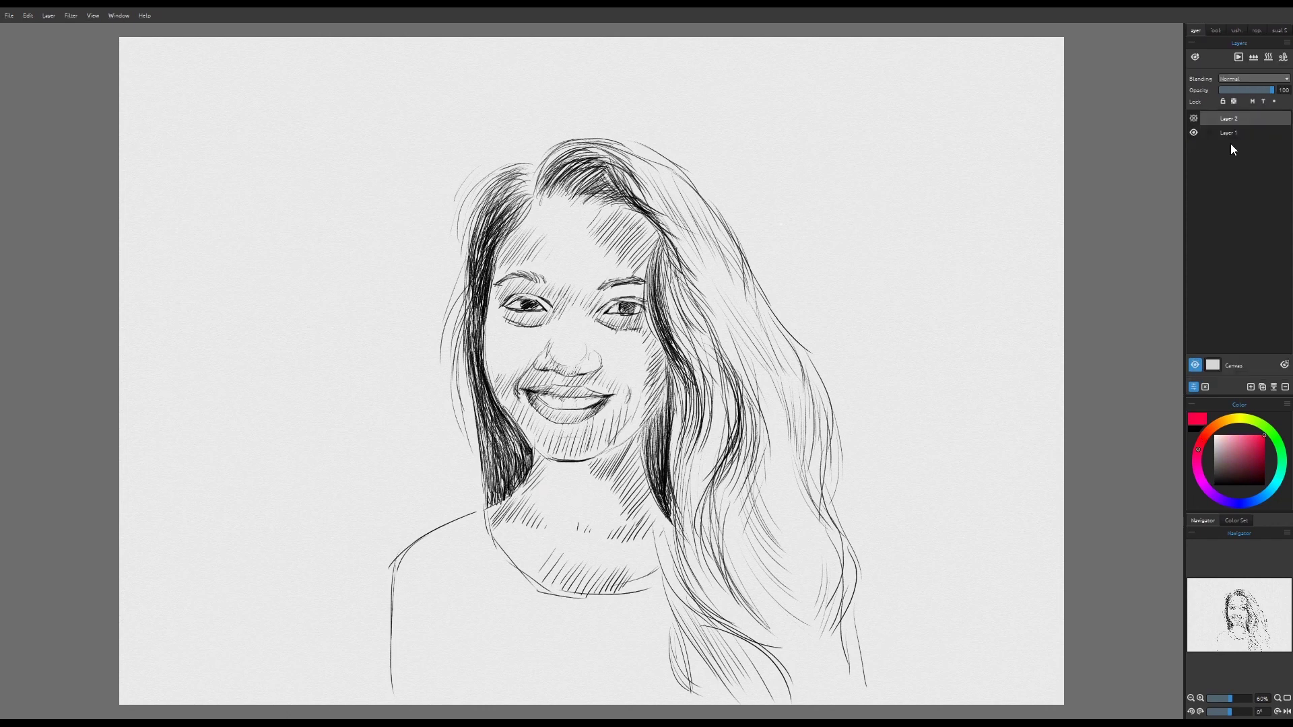
Step: Make Layer 1 active, set the colour to black and add strokes to the upper left-hand hair
{"action": "left_click", "coordinate": [1228, 133]}
{"action": "left_click", "coordinate": [1214, 485]}
{"action": "left_click_drag", "start_coordinate": [518, 192], "coordinate": [495, 234]}
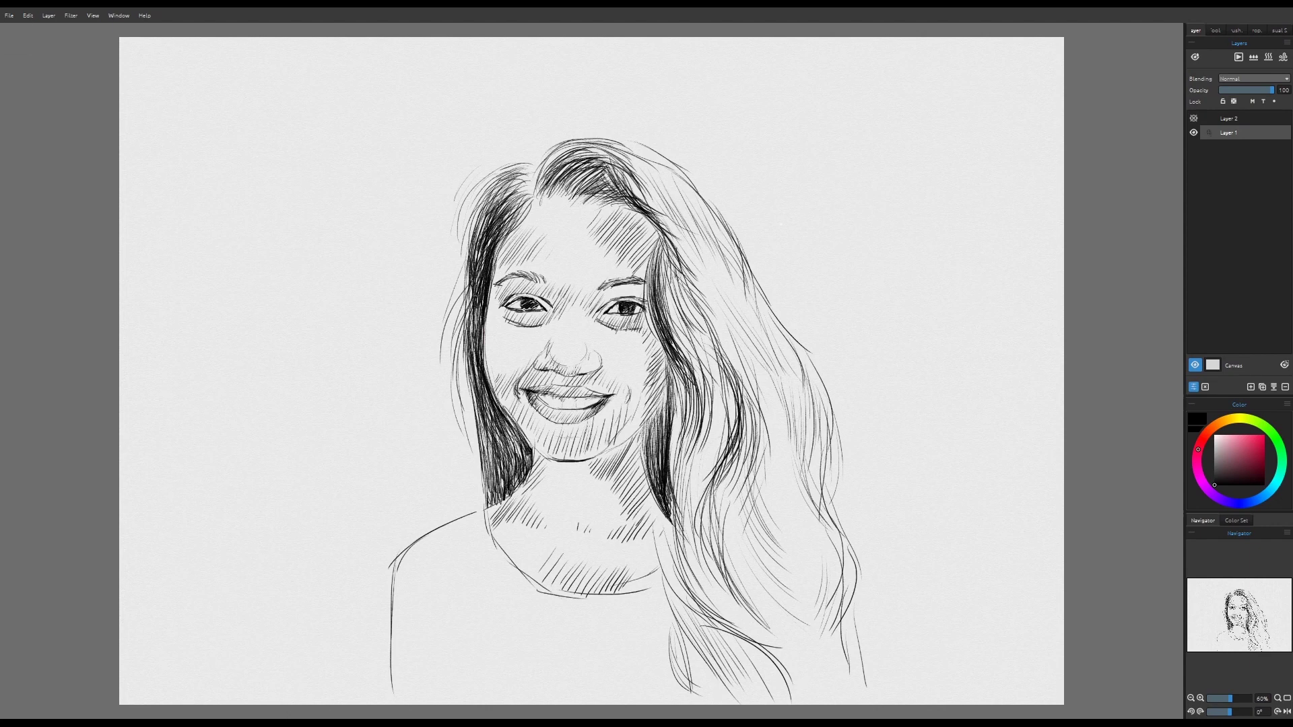
{"action": "left_click_drag", "start_coordinate": [525, 279], "coordinate": [540, 275]}
{"action": "left_click_drag", "start_coordinate": [525, 275], "coordinate": [542, 280]}
{"action": "key", "text": "ctrl+z"}
{"action": "key", "text": "ctrl+z"}
{"action": "key", "text": "ctrl+z"}
Step: Hatch the area below the right-hand eye and along the right-hand side of the nose
{"action": "left_click_drag", "start_coordinate": [600, 314], "coordinate": [623, 328]}
{"action": "left_click_drag", "start_coordinate": [576, 338], "coordinate": [590, 322]}
{"action": "left_click_drag", "start_coordinate": [578, 348], "coordinate": [593, 331]}
{"action": "left_click_drag", "start_coordinate": [580, 355], "coordinate": [595, 336]}
Step: Add dark strokes to the hair at the parting and along the upper outer edge of the right-hand side
{"action": "left_click_drag", "start_coordinate": [539, 188], "coordinate": [583, 161]}
{"action": "mouse_move", "coordinate": [549, 187]}
{"action": "left_mouse_down"}
{"action": "mouse_move", "coordinate": [605, 181]}
{"action": "mouse_move", "coordinate": [615, 211]}
{"action": "left_mouse_up"}
{"action": "mouse_move", "coordinate": [719, 215]}
{"action": "left_mouse_down"}
{"action": "mouse_move", "coordinate": [693, 183]}
{"action": "mouse_move", "coordinate": [733, 259]}
{"action": "left_mouse_up"}
{"action": "left_click_drag", "start_coordinate": [687, 176], "coordinate": [736, 263]}
{"action": "left_click_drag", "start_coordinate": [703, 205], "coordinate": [730, 251]}
Step: Darken the wavy strands through the middle of the right-hand hair down toward the shoulder
{"action": "mouse_move", "coordinate": [709, 322]}
{"action": "left_mouse_down"}
{"action": "mouse_move", "coordinate": [731, 363]}
{"action": "mouse_move", "coordinate": [734, 438]}
{"action": "left_mouse_up"}
{"action": "left_click_drag", "start_coordinate": [722, 374], "coordinate": [741, 458]}
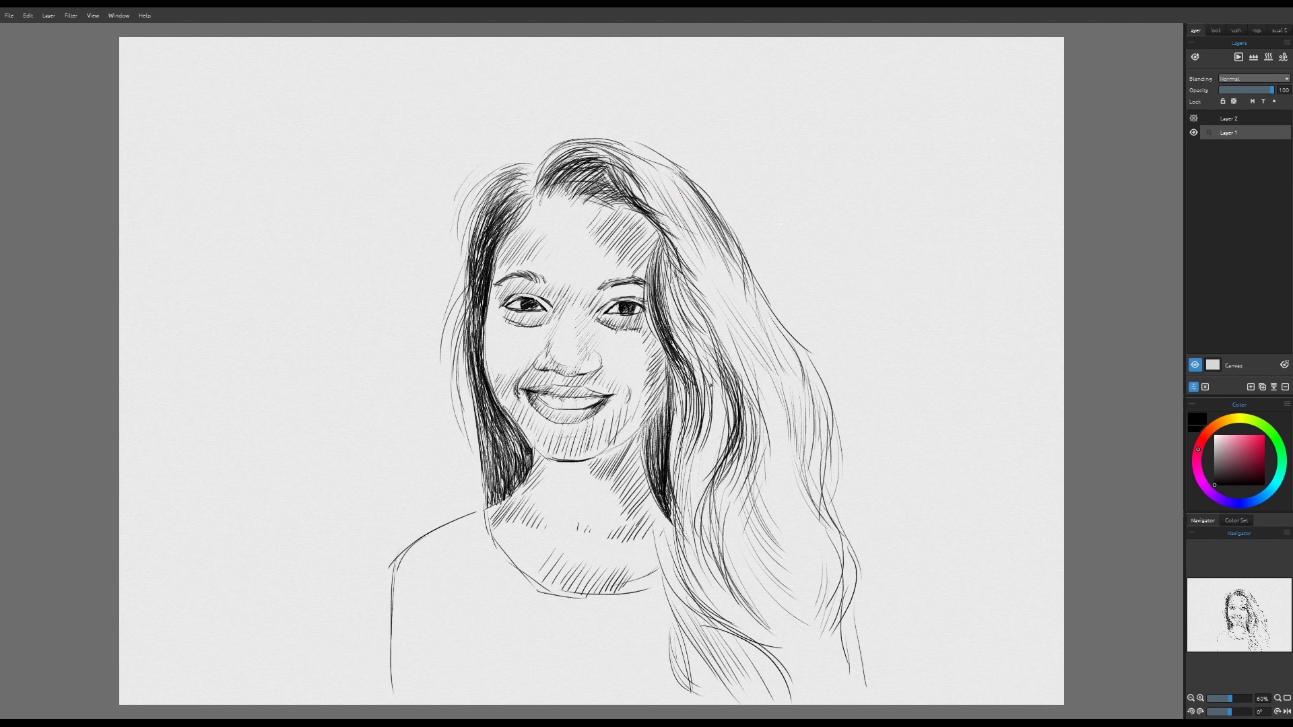
{"action": "left_click_drag", "start_coordinate": [724, 414], "coordinate": [700, 495]}
{"action": "mouse_move", "coordinate": [681, 420]}
{"action": "left_mouse_down"}
{"action": "mouse_move", "coordinate": [680, 497]}
{"action": "mouse_move", "coordinate": [695, 493]}
{"action": "mouse_move", "coordinate": [747, 647]}
{"action": "left_mouse_up"}
Step: Darken the lower inner locks over the right-hand shoulder with dense diagonal strokes
{"action": "left_click_drag", "start_coordinate": [670, 569], "coordinate": [775, 673]}
{"action": "left_click_drag", "start_coordinate": [683, 590], "coordinate": [754, 671]}
{"action": "left_click_drag", "start_coordinate": [691, 624], "coordinate": [754, 694]}
{"action": "left_click_drag", "start_coordinate": [687, 602], "coordinate": [756, 703]}
{"action": "mouse_move", "coordinate": [659, 539]}
{"action": "left_mouse_down"}
{"action": "mouse_move", "coordinate": [707, 665]}
{"action": "mouse_move", "coordinate": [726, 665]}
{"action": "left_mouse_up"}
{"action": "left_click_drag", "start_coordinate": [671, 547], "coordinate": [748, 676]}
{"action": "left_click_drag", "start_coordinate": [691, 632], "coordinate": [756, 704]}
{"action": "left_click_drag", "start_coordinate": [723, 643], "coordinate": [788, 703]}
Step: Add strands to the lower ends of the hair and darken the outer right-hand wave at chin to shoulder height
{"action": "left_click_drag", "start_coordinate": [712, 495], "coordinate": [766, 616]}
{"action": "left_click_drag", "start_coordinate": [730, 564], "coordinate": [821, 669]}
{"action": "left_click_drag", "start_coordinate": [778, 638], "coordinate": [826, 696]}
{"action": "left_click_drag", "start_coordinate": [820, 660], "coordinate": [834, 701]}
{"action": "left_click_drag", "start_coordinate": [821, 511], "coordinate": [812, 610]}
{"action": "left_click_drag", "start_coordinate": [798, 424], "coordinate": [825, 525]}
{"action": "left_click_drag", "start_coordinate": [788, 448], "coordinate": [825, 528]}
{"action": "left_click_drag", "start_coordinate": [808, 418], "coordinate": [831, 525]}
{"action": "left_click_drag", "start_coordinate": [838, 491], "coordinate": [842, 516]}
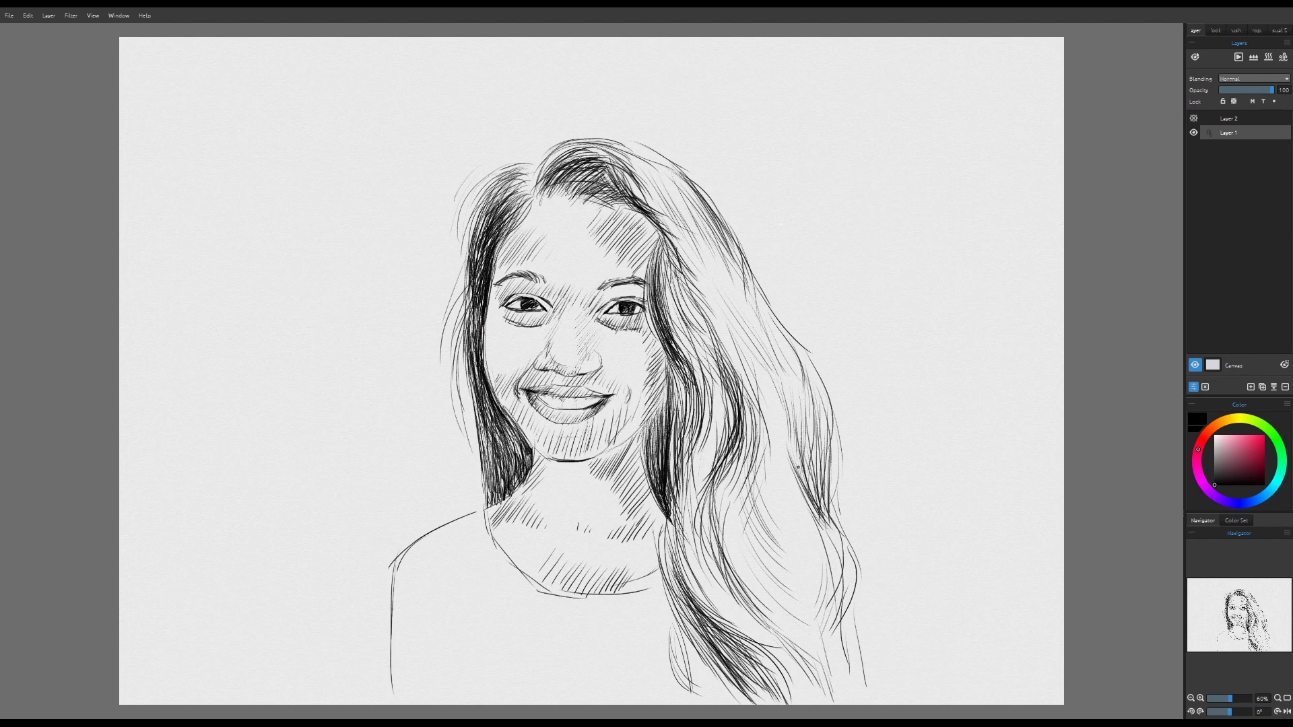
Step: Hatch the left-hand shoulder of the top with short slanted strokes
{"action": "left_click_drag", "start_coordinate": [471, 542], "coordinate": [448, 580]}
{"action": "left_click_drag", "start_coordinate": [478, 544], "coordinate": [456, 584]}
{"action": "left_click_drag", "start_coordinate": [484, 547], "coordinate": [471, 587]}
{"action": "left_click_drag", "start_coordinate": [490, 563], "coordinate": [482, 585]}
{"action": "mouse_move", "coordinate": [499, 604]}
{"action": "left_mouse_down"}
{"action": "mouse_move", "coordinate": [503, 620]}
{"action": "mouse_move", "coordinate": [521, 602]}
{"action": "left_mouse_up"}
{"action": "left_click_drag", "start_coordinate": [500, 628], "coordinate": [531, 623]}
{"action": "mouse_move", "coordinate": [532, 593]}
{"action": "left_mouse_down"}
{"action": "mouse_move", "coordinate": [542, 628]}
{"action": "mouse_move", "coordinate": [549, 617]}
{"action": "left_mouse_up"}
{"action": "mouse_move", "coordinate": [541, 631]}
{"action": "left_mouse_down"}
{"action": "mouse_move", "coordinate": [521, 645]}
{"action": "mouse_move", "coordinate": [505, 602]}
{"action": "left_mouse_up"}
{"action": "key", "text": "ctrl+z"}
{"action": "key", "text": "ctrl+z"}
{"action": "key", "text": "ctrl+z"}
{"action": "key", "text": "ctrl+z"}
{"action": "key", "text": "ctrl+z"}
{"action": "key", "text": "ctrl+z"}
{"action": "key", "text": "ctrl+z"}
Step: Add sparse slanted hatching to the left-hand sleeve and across the chest of the top
{"action": "left_click_drag", "start_coordinate": [506, 628], "coordinate": [520, 599]}
{"action": "left_click_drag", "start_coordinate": [461, 677], "coordinate": [472, 627]}
{"action": "left_click_drag", "start_coordinate": [471, 672], "coordinate": [476, 648]}
{"action": "mouse_move", "coordinate": [572, 655]}
{"action": "left_mouse_down"}
{"action": "mouse_move", "coordinate": [577, 621]}
{"action": "mouse_move", "coordinate": [601, 614]}
{"action": "left_mouse_up"}
{"action": "left_click_drag", "start_coordinate": [603, 651], "coordinate": [610, 614]}
{"action": "left_click_drag", "start_coordinate": [613, 648], "coordinate": [620, 613]}
{"action": "left_click_drag", "start_coordinate": [621, 639], "coordinate": [629, 614]}
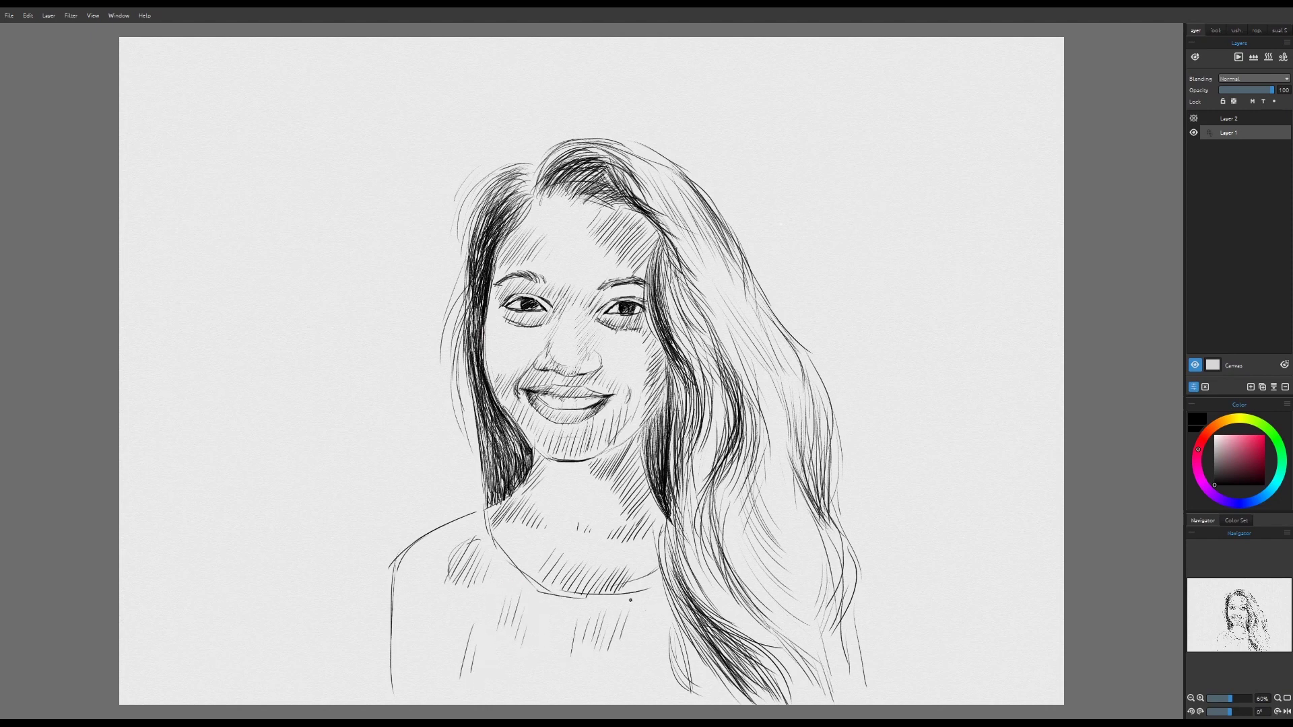
{"action": "key", "text": "ctrl+z"}
Step: Strengthen the right-hand jaw contour and the outline of the lower nose
{"action": "mouse_move", "coordinate": [549, 411]}
{"action": "left_mouse_down"}
{"action": "mouse_move", "coordinate": [592, 409]}
{"action": "mouse_move", "coordinate": [542, 425]}
{"action": "mouse_move", "coordinate": [543, 452]}
{"action": "mouse_move", "coordinate": [558, 460]}
{"action": "left_mouse_up"}
{"action": "key", "text": "ctrl+z"}
{"action": "left_click_drag", "start_coordinate": [667, 363], "coordinate": [654, 409]}
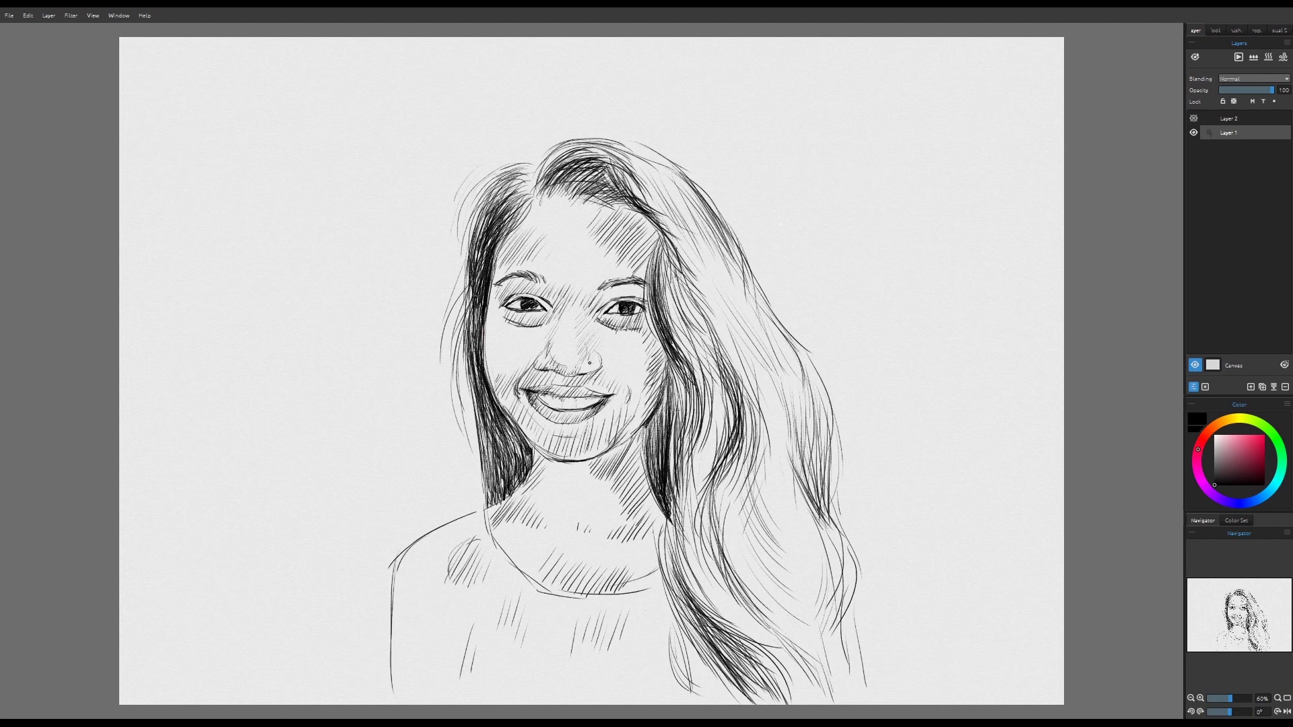
{"action": "mouse_move", "coordinate": [550, 353]}
{"action": "left_mouse_down"}
{"action": "mouse_move", "coordinate": [553, 370]}
{"action": "mouse_move", "coordinate": [540, 374]}
{"action": "mouse_move", "coordinate": [601, 375]}
{"action": "left_mouse_up"}
Step: Add loose flyaway strands around the crown and down the outer edge of the right-hand hair
{"action": "left_click_drag", "start_coordinate": [572, 175], "coordinate": [555, 194]}
{"action": "left_click_drag", "start_coordinate": [862, 599], "coordinate": [846, 665]}
{"action": "left_click_drag", "start_coordinate": [566, 140], "coordinate": [672, 148]}
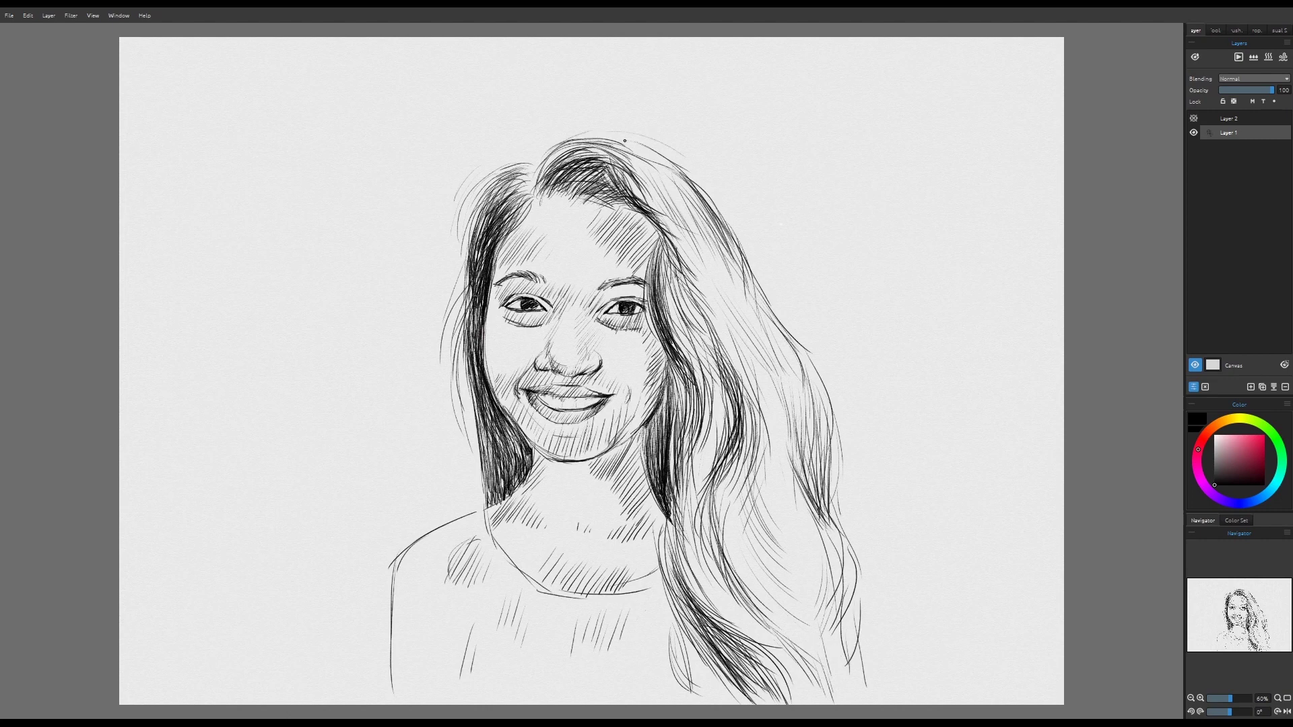
{"action": "left_click_drag", "start_coordinate": [781, 314], "coordinate": [816, 344]}
{"action": "left_click_drag", "start_coordinate": [867, 513], "coordinate": [859, 631]}
{"action": "left_click_drag", "start_coordinate": [757, 219], "coordinate": [788, 320]}
{"action": "left_click_drag", "start_coordinate": [852, 522], "coordinate": [890, 569]}
{"action": "left_click_drag", "start_coordinate": [887, 601], "coordinate": [899, 646]}
Step: Sign the portrait with the artist's handwritten signature over the lower ends of the right-hand hair
{"action": "left_click_drag", "start_coordinate": [811, 649], "coordinate": [855, 633]}
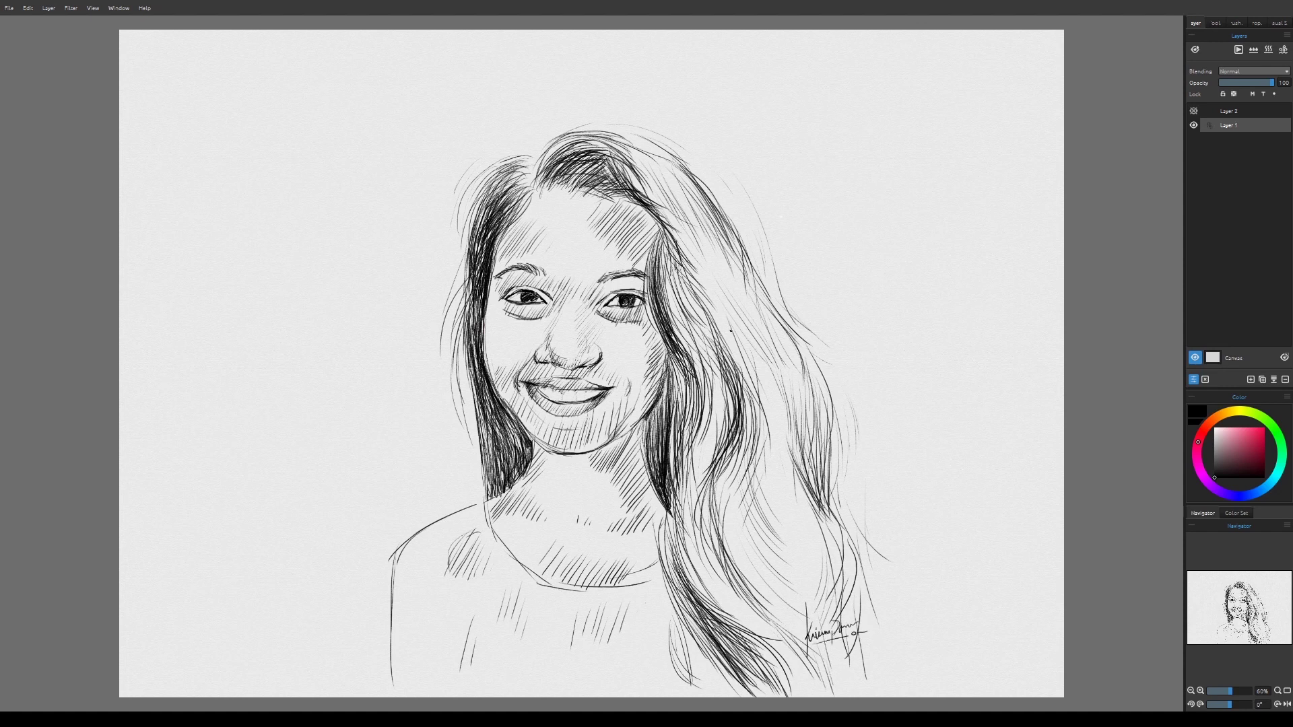